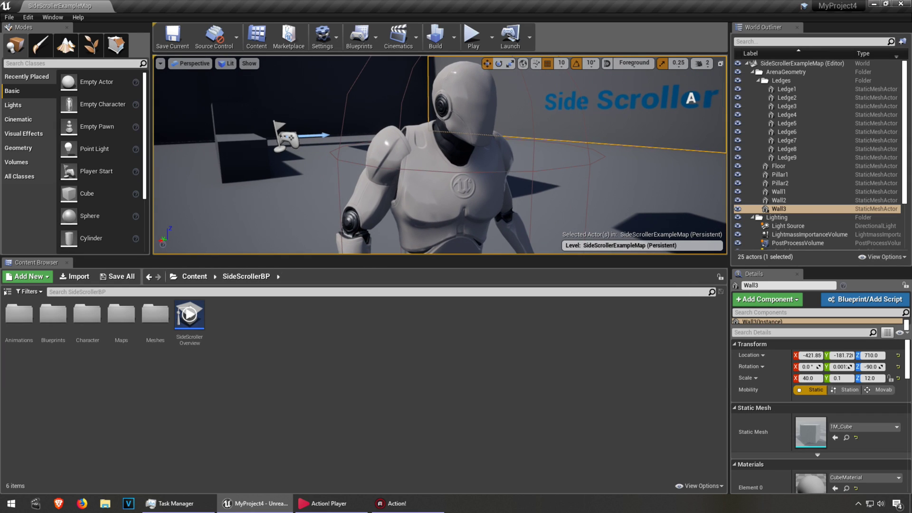
Step: Play-test the side scroller level, running and jumping the character in both directions, and end the play session
{"action": "key", "text": "s"}
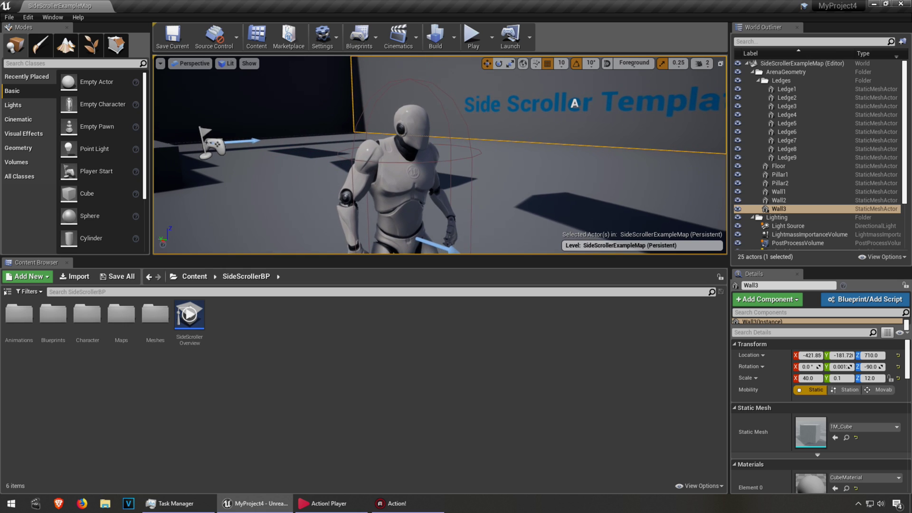
{"action": "left_click_drag", "start_coordinate": [453, 188], "coordinate": [456, 195]}
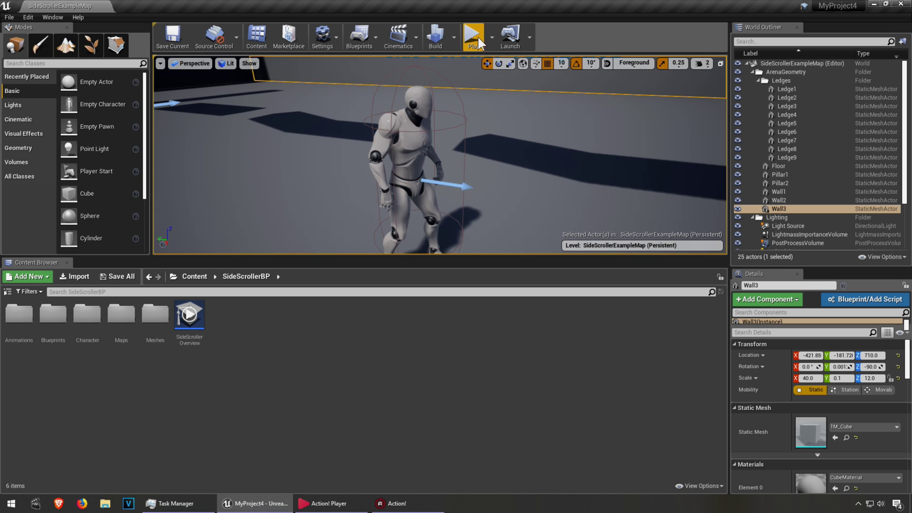
{"action": "left_click", "coordinate": [475, 39]}
{"action": "left_click", "coordinate": [475, 175]}
{"action": "key", "text": "d"}
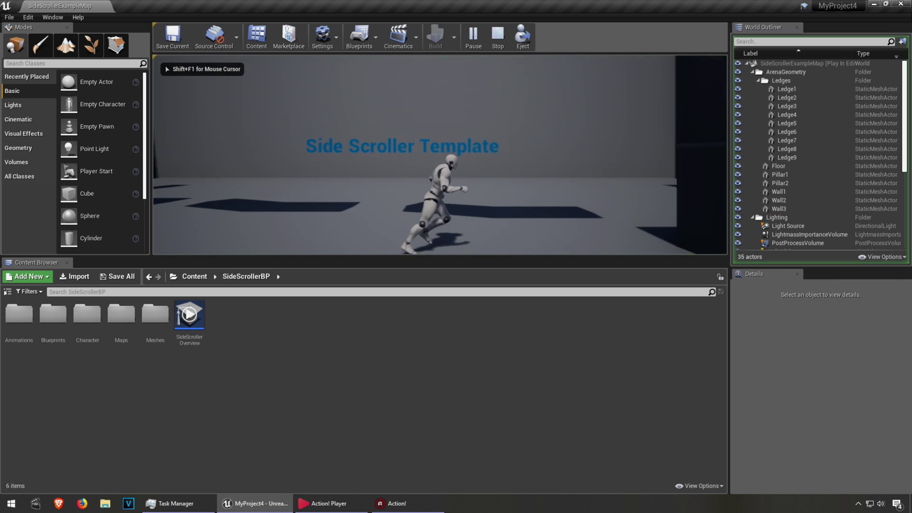
{"action": "key", "text": "space"}
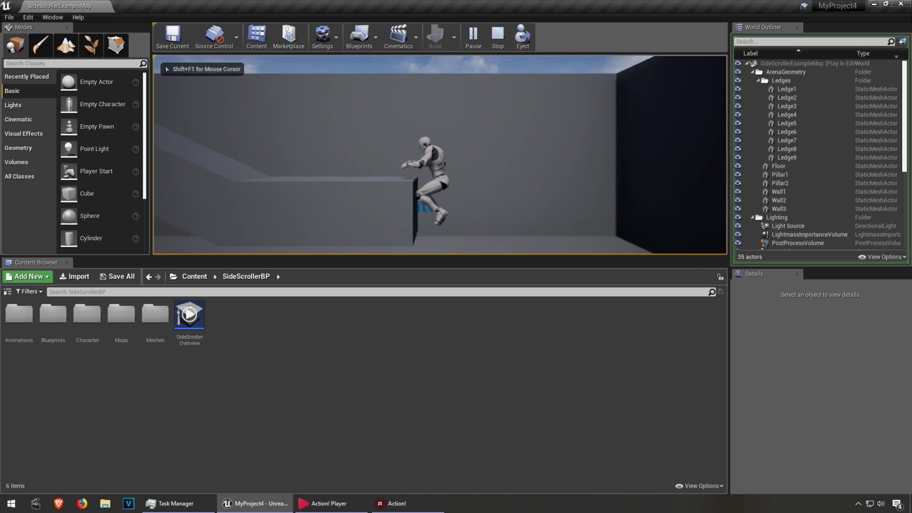
{"action": "key", "text": "d"}
{"action": "key", "text": "space"}
{"action": "key", "text": "a"}
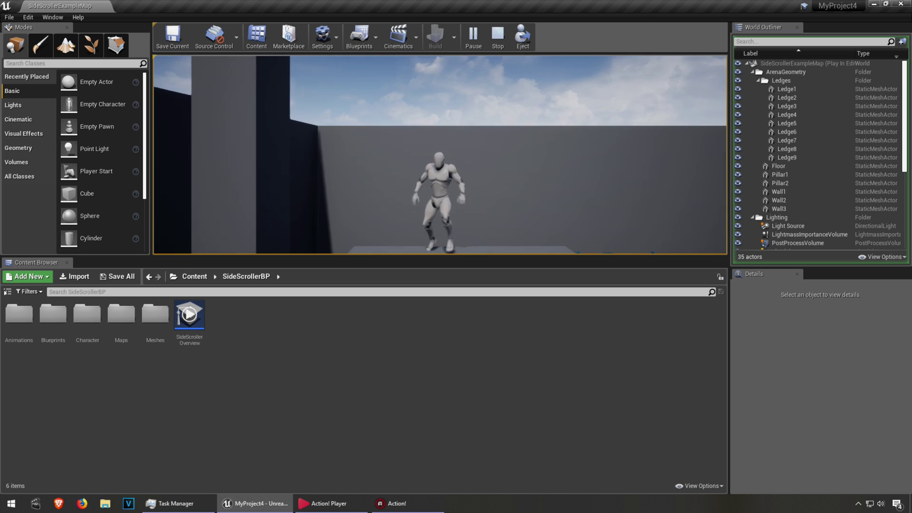
{"action": "key", "text": "d"}
{"action": "key", "text": "space"}
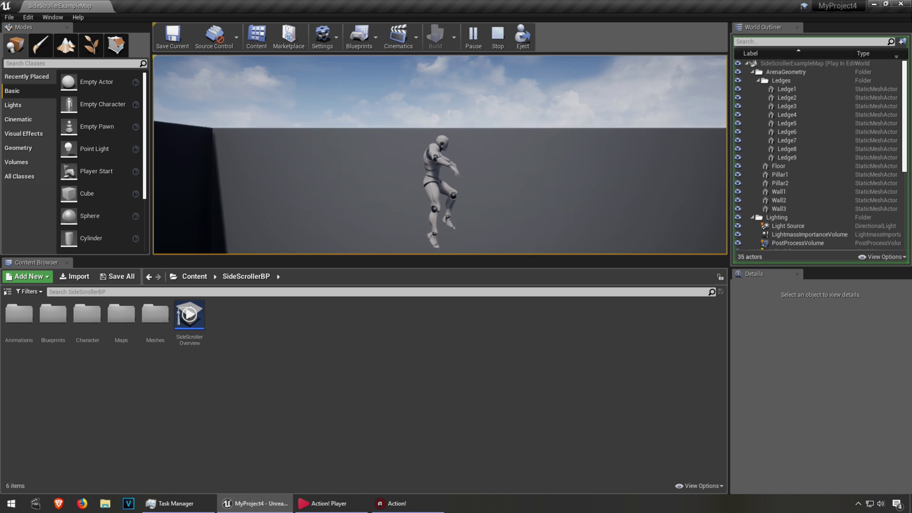
{"action": "key", "text": "d"}
{"action": "key", "text": "a"}
{"action": "key", "text": "space"}
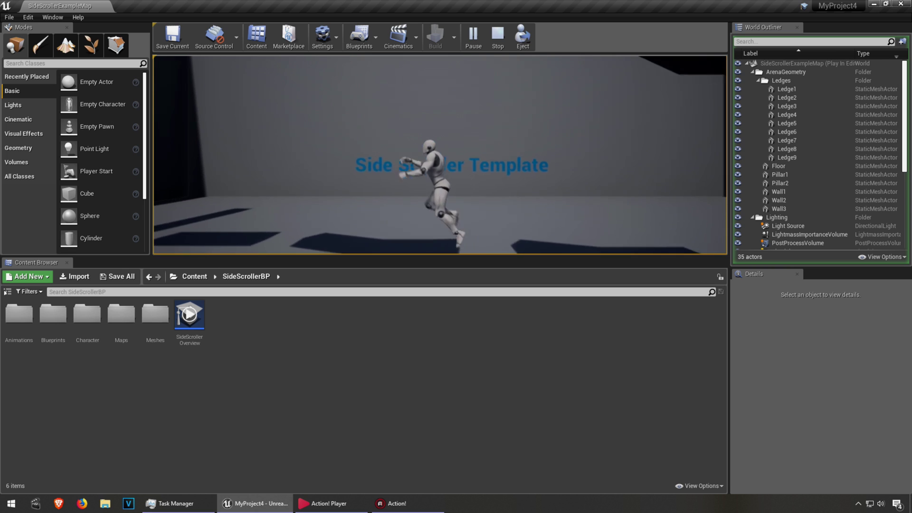
{"action": "key", "text": "d"}
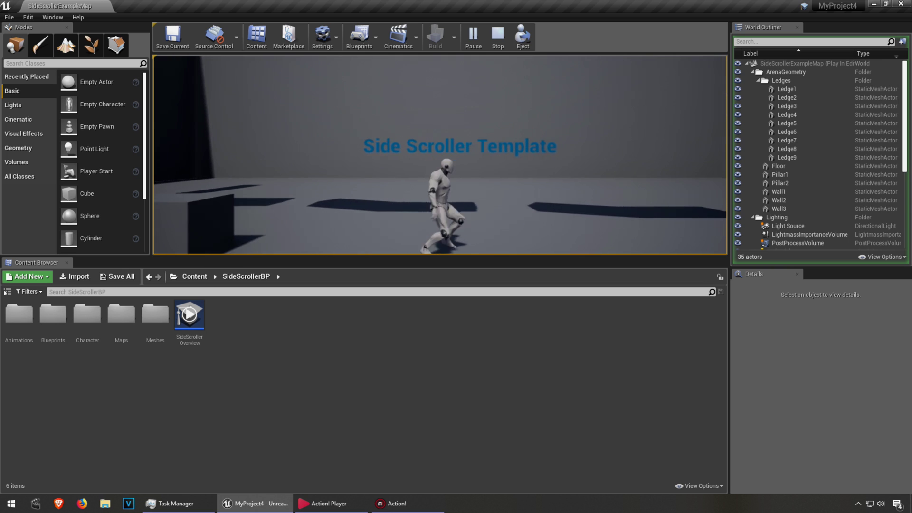
{"action": "key", "text": "space"}
{"action": "key", "text": "space"}
{"action": "key", "text": "a"}
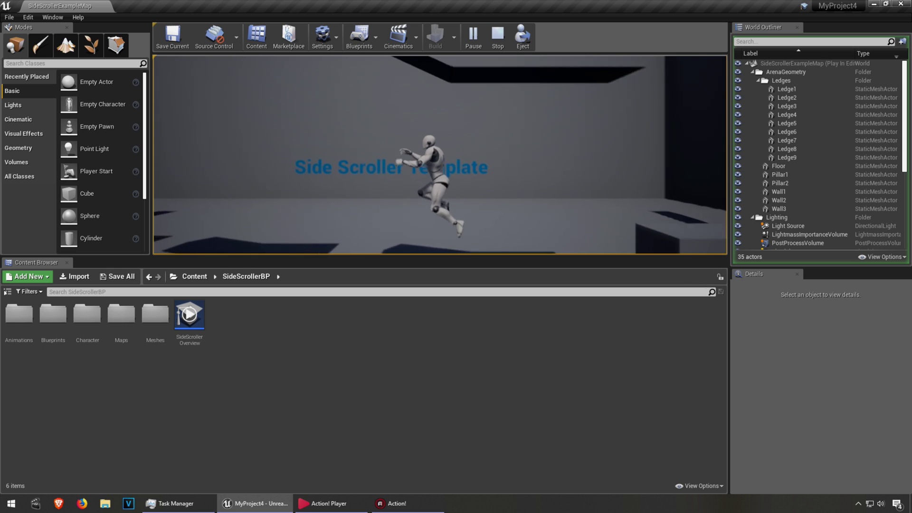
{"action": "key", "text": "d"}
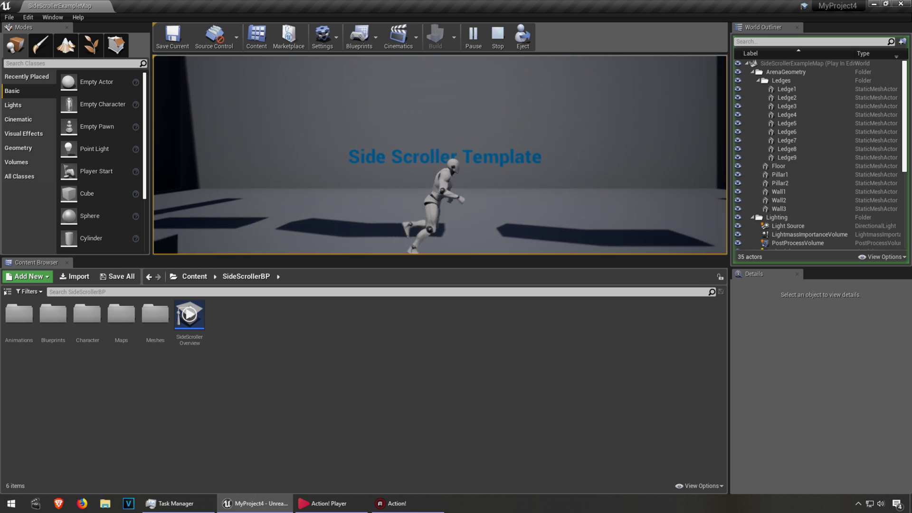
{"action": "key", "text": "a"}
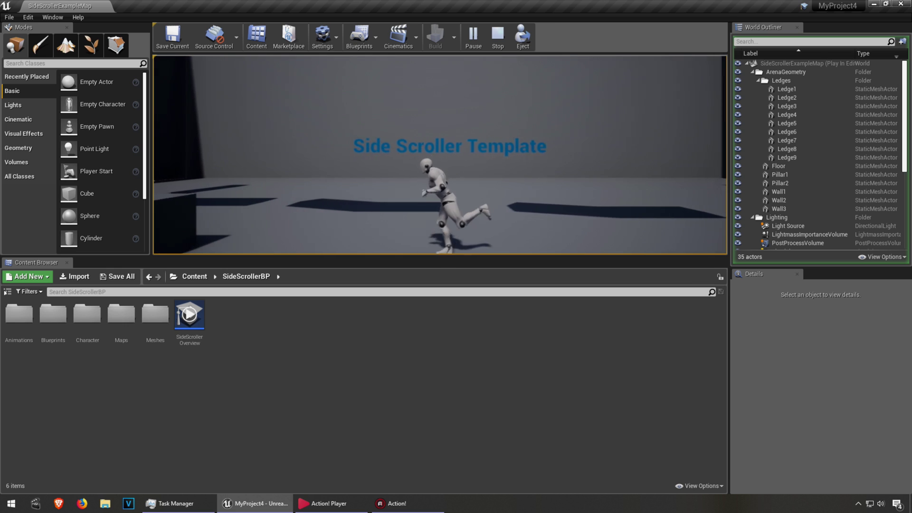
{"action": "key", "text": "d"}
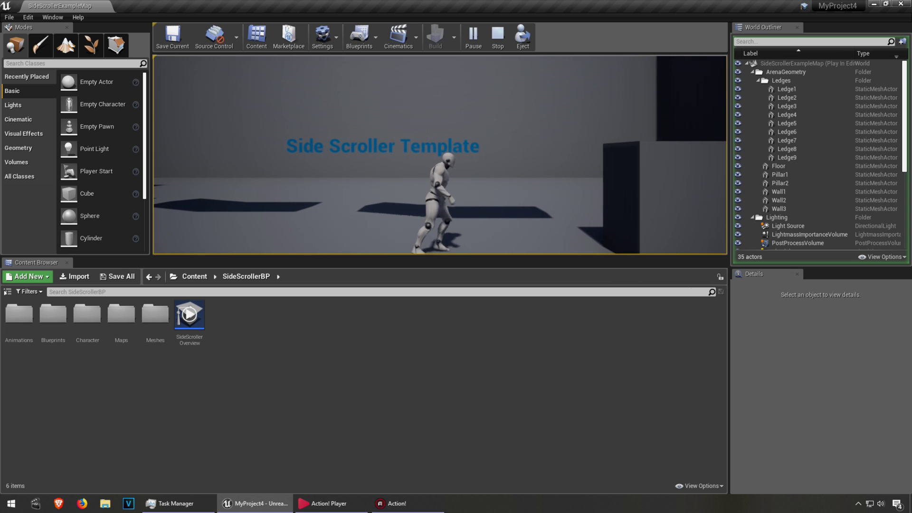
{"action": "key", "text": "Escape"}
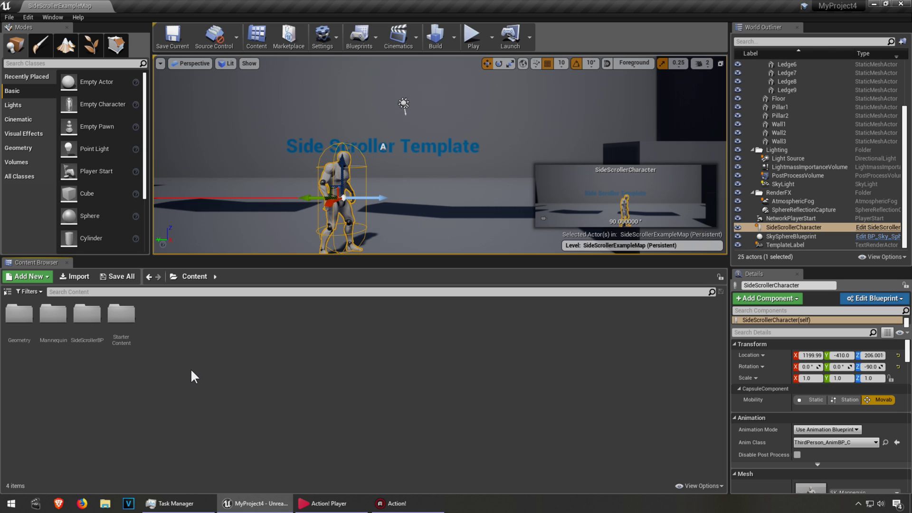
Step: Open the ThirdPersonJump_Start animation from the Mannequin Animations folder and maximize its editor window
{"action": "double_click", "coordinate": [52, 318]}
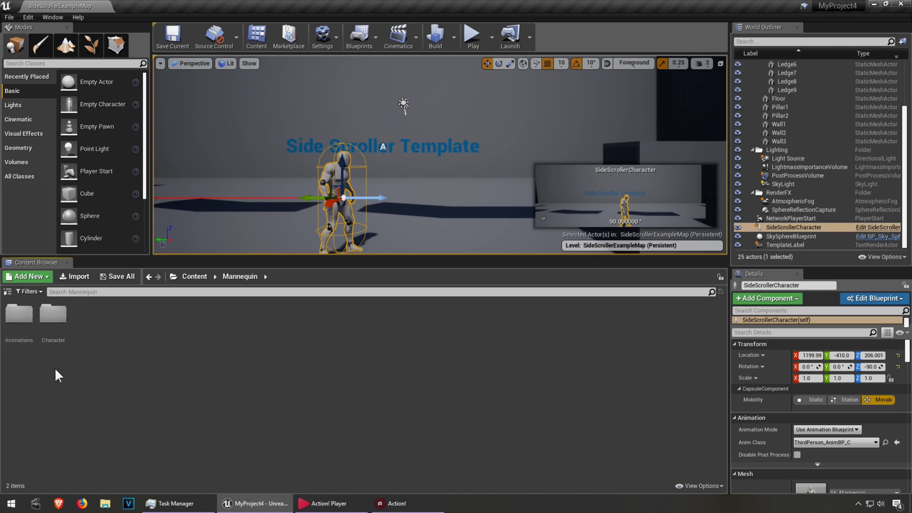
{"action": "double_click", "coordinate": [24, 320]}
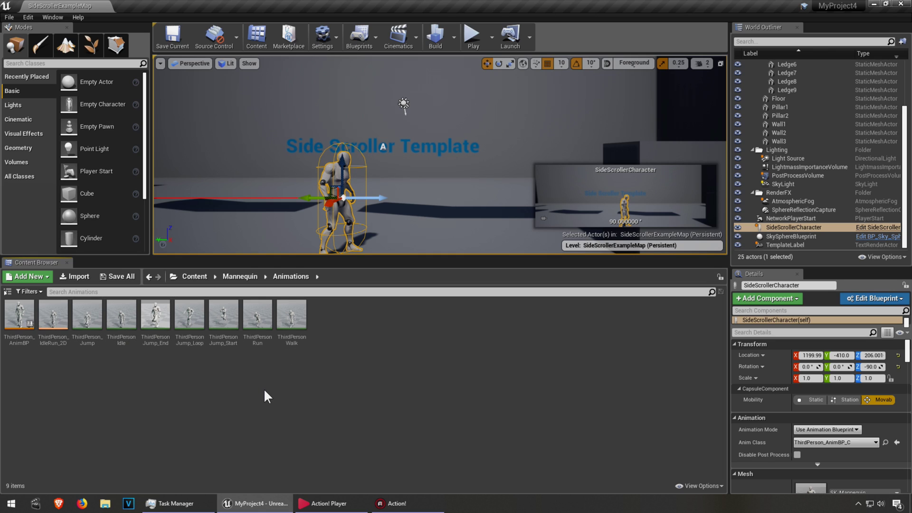
{"action": "mouse_move", "coordinate": [226, 317]}
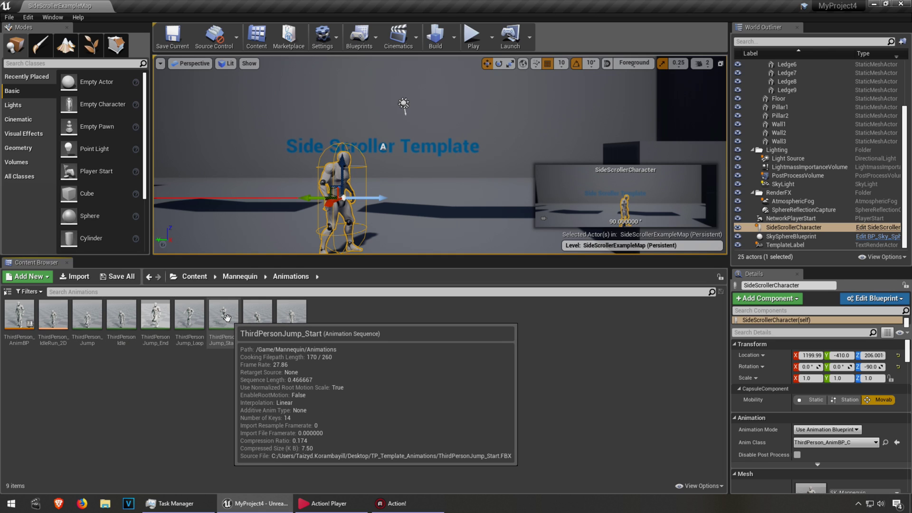
{"action": "double_click", "coordinate": [227, 318]}
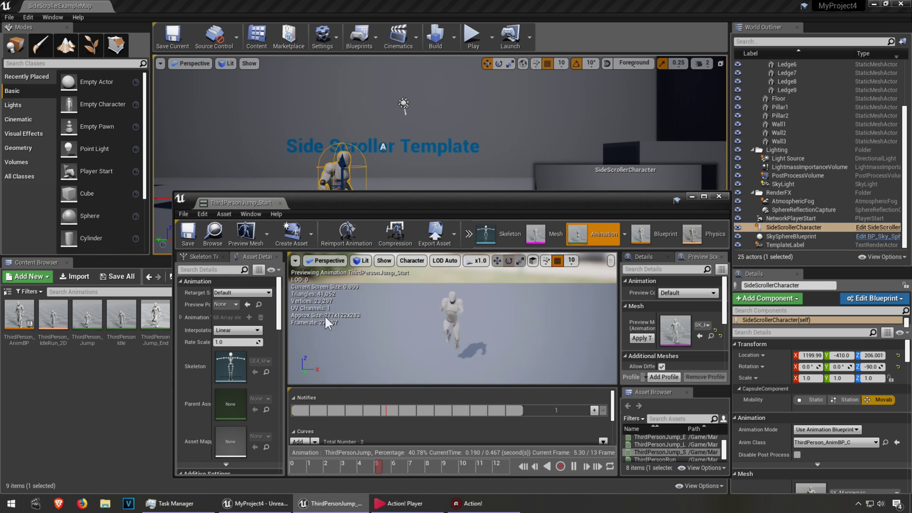
{"action": "double_click", "coordinate": [529, 201]}
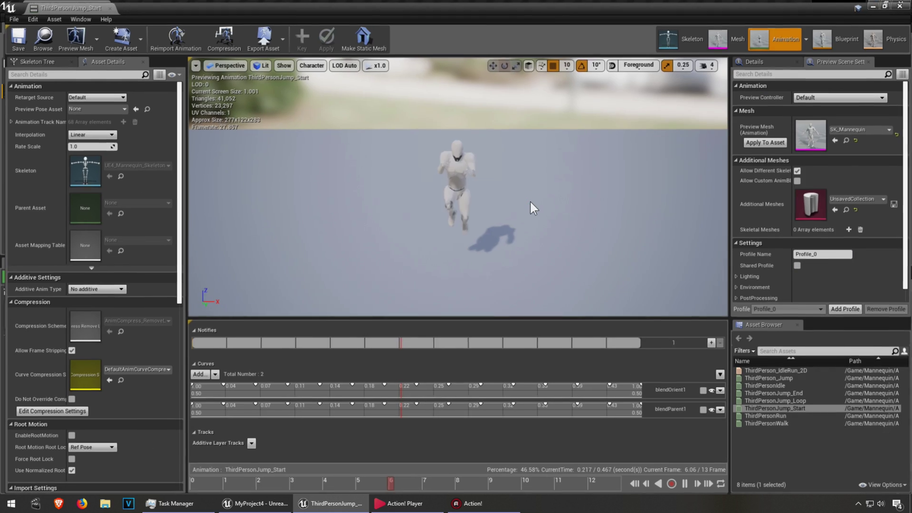
Step: View the jump animation from the side, set the viewport camera speed to 2, and close the animation editor
{"action": "right_click_drag", "start_coordinate": [530, 201], "coordinate": [642, 242]}
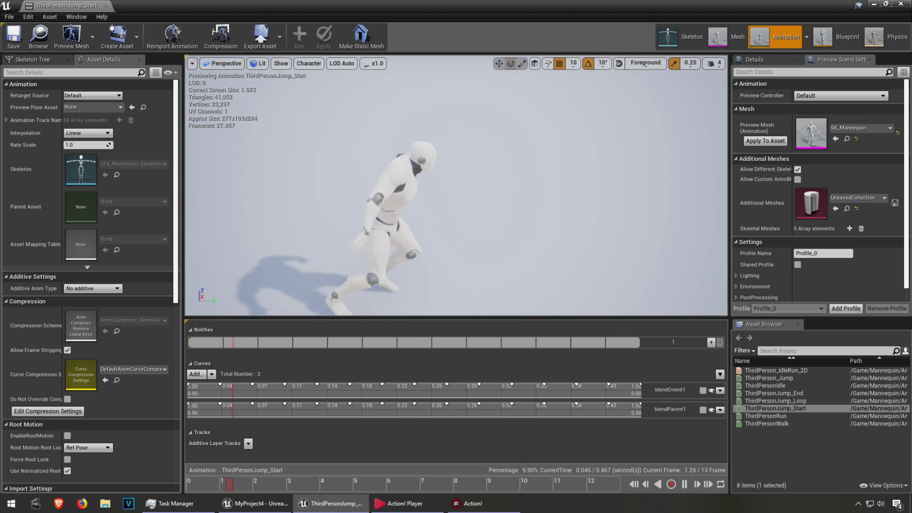
{"action": "left_click", "coordinate": [714, 64]}
{"action": "left_click", "coordinate": [730, 84]}
{"action": "left_click_drag", "start_coordinate": [730, 84], "coordinate": [720, 85]}
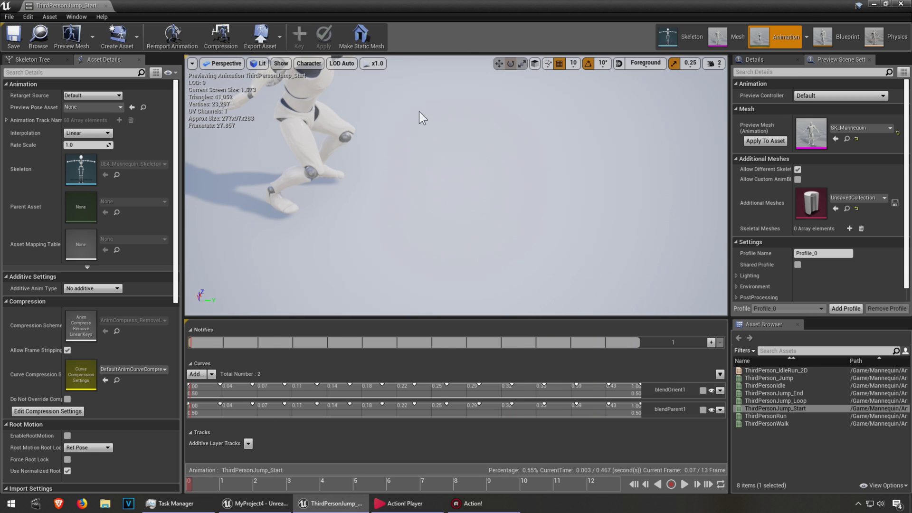
{"action": "left_click", "coordinate": [901, 4]}
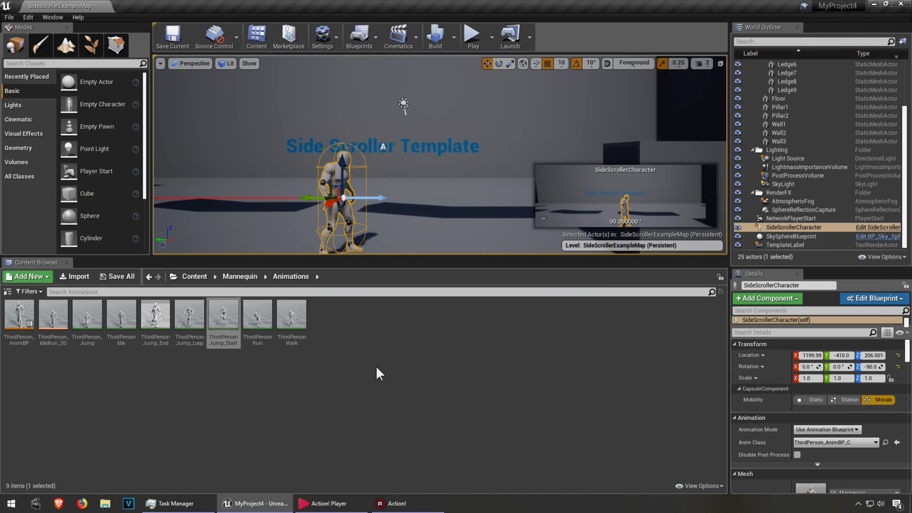
Step: Duplicate the ThirdPersonJump_Start animation in the same folder and save the copy
{"action": "right_click", "coordinate": [226, 320]}
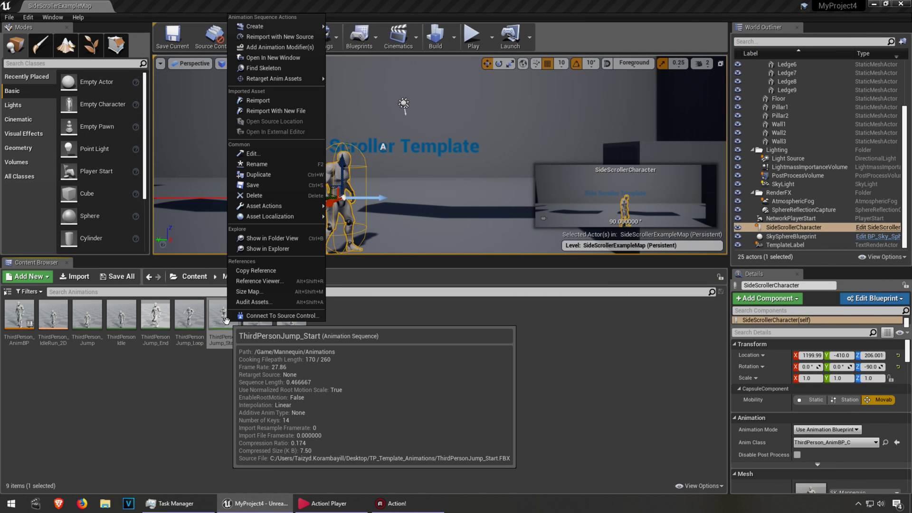
{"action": "left_click", "coordinate": [267, 174]}
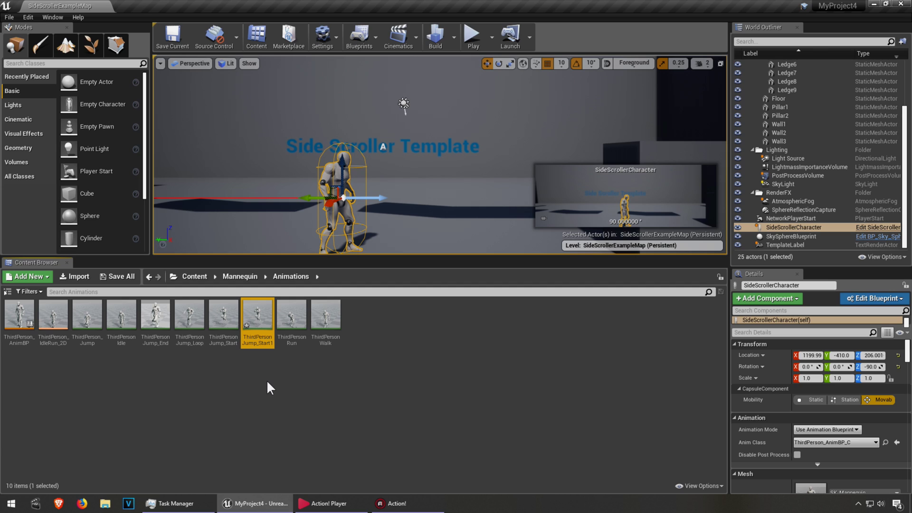
{"action": "key", "text": "ctrl+s"}
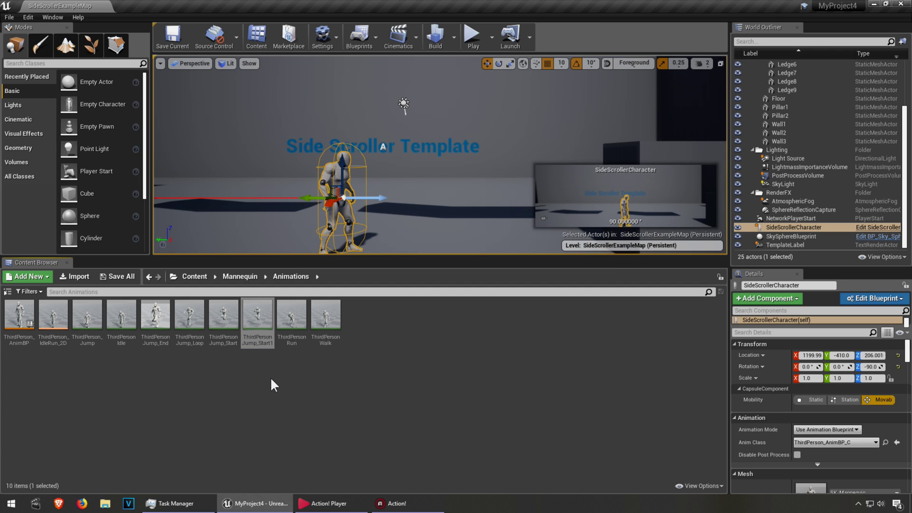
Step: Open the duplicated jump animation, view the mannequin from the side, and move the timeline to frame 0
{"action": "mouse_move", "coordinate": [257, 314]}
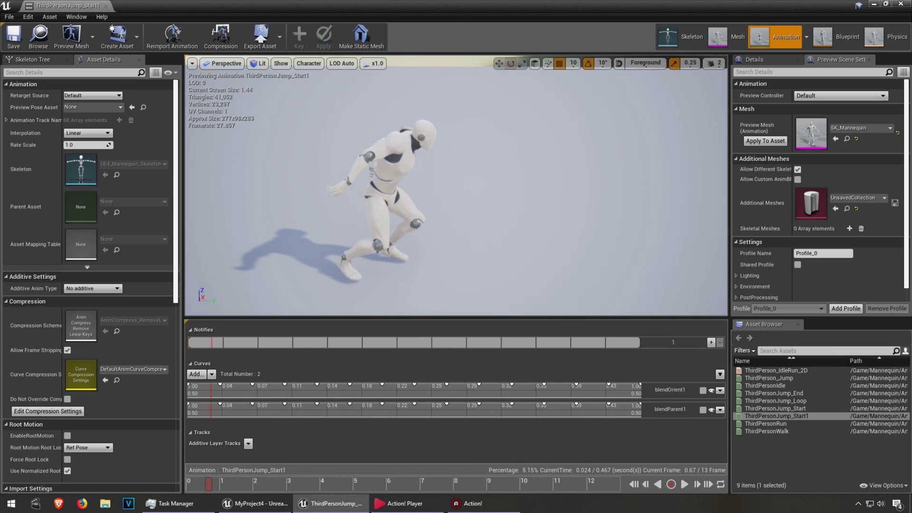
{"action": "mouse_move", "coordinate": [456, 190]}
{"action": "right_mouse_down"}
{"action": "mouse_move", "coordinate": [451, 179]}
{"action": "mouse_move", "coordinate": [451, 190]}
{"action": "right_mouse_up"}
{"action": "right_click_drag", "start_coordinate": [383, 250], "coordinate": [383, 250]}
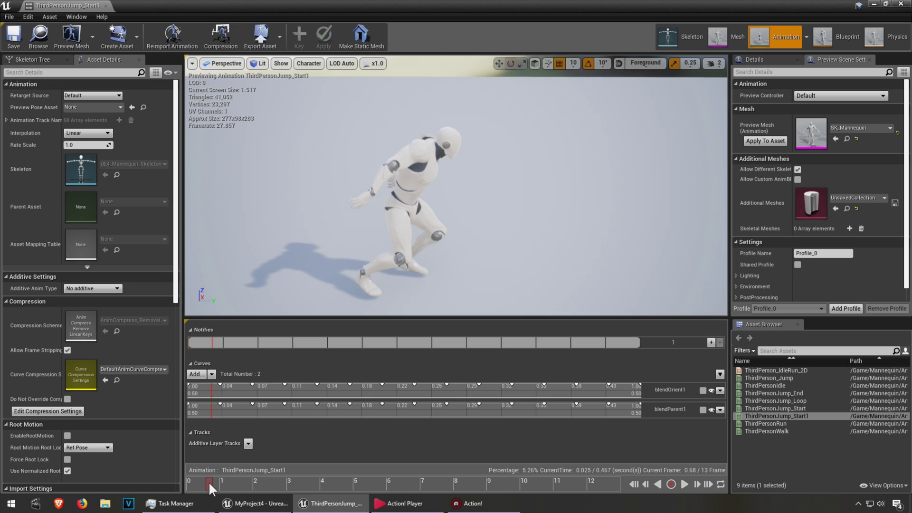
{"action": "left_click_drag", "start_coordinate": [209, 481], "coordinate": [189, 481]}
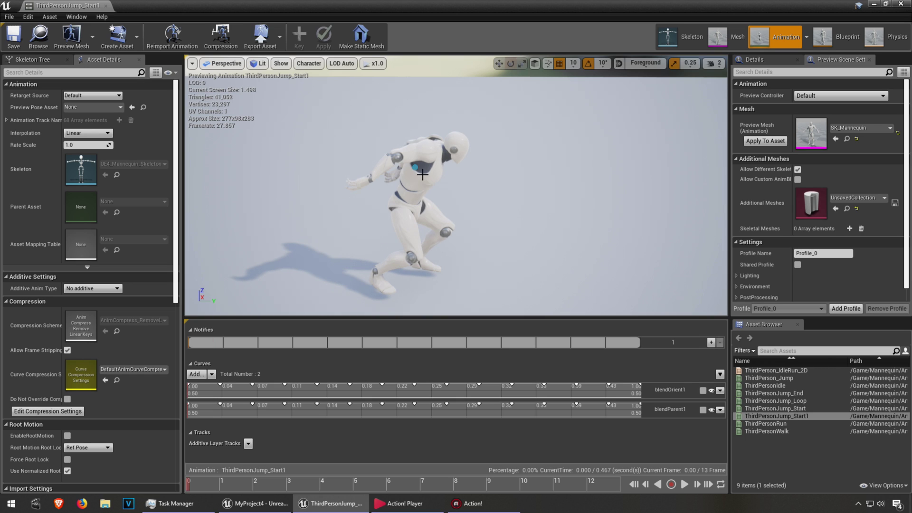
Step: Activate rotation mode for the bones and set bone drawing to All Hierarchy
{"action": "left_click", "coordinate": [433, 164]}
{"action": "key", "text": "e"}
{"action": "left_click", "coordinate": [406, 231]}
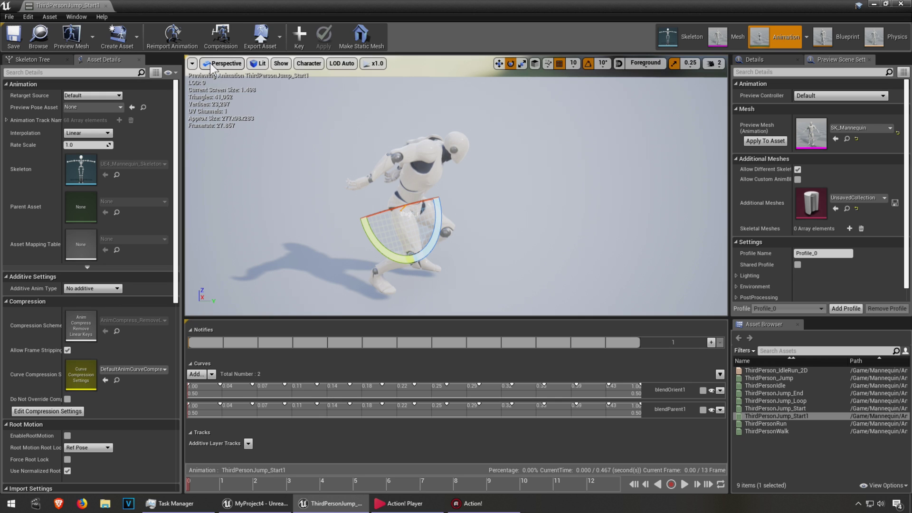
{"action": "left_click", "coordinate": [309, 63]}
{"action": "mouse_move", "coordinate": [323, 104]}
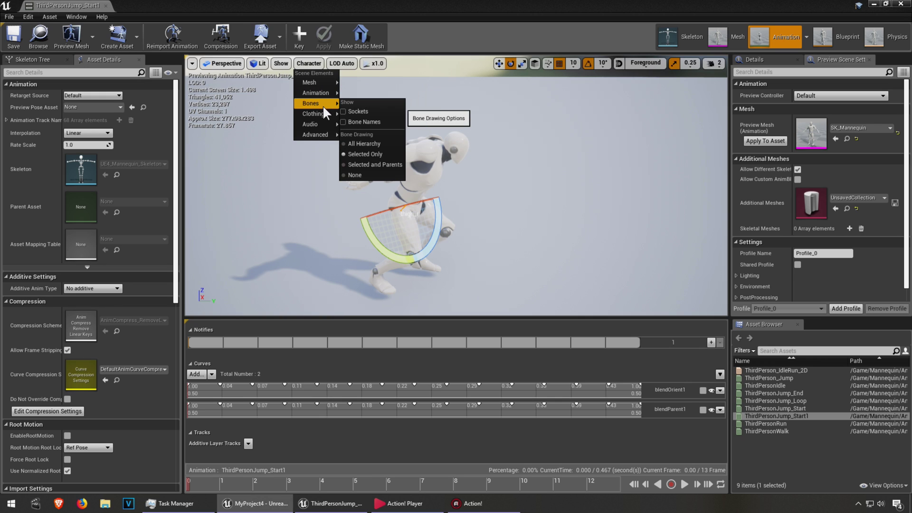
{"action": "left_click", "coordinate": [367, 143]}
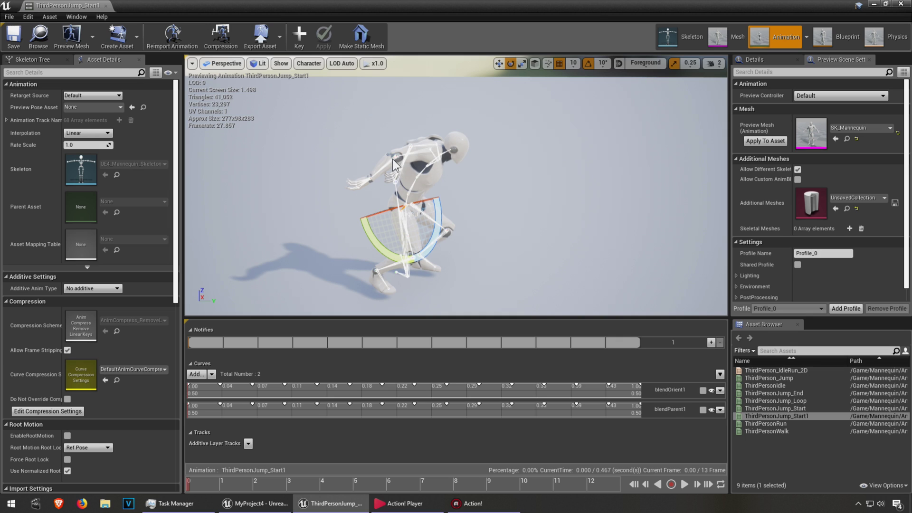
Step: Rotate the mannequin's spine bone to lean the torso backward at about frame 7 and key the pose
{"action": "left_click", "coordinate": [424, 178]}
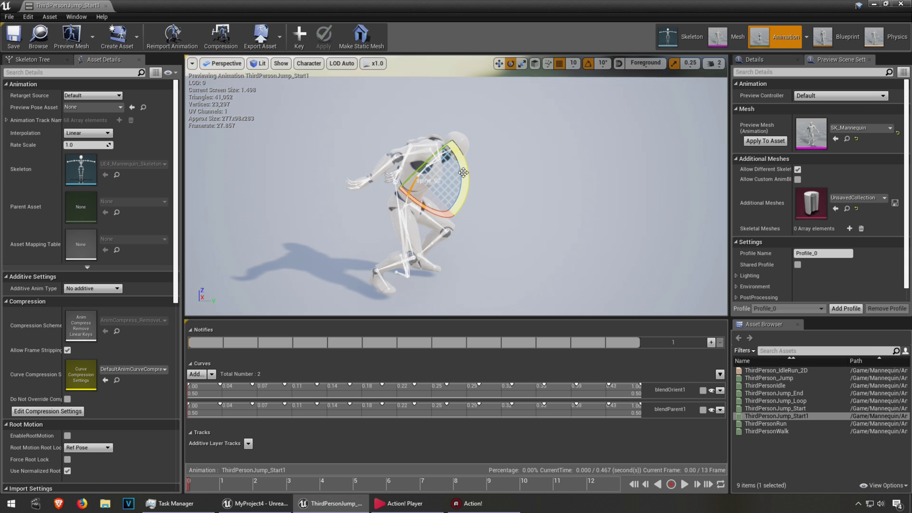
{"action": "left_click_drag", "start_coordinate": [190, 481], "coordinate": [424, 475]}
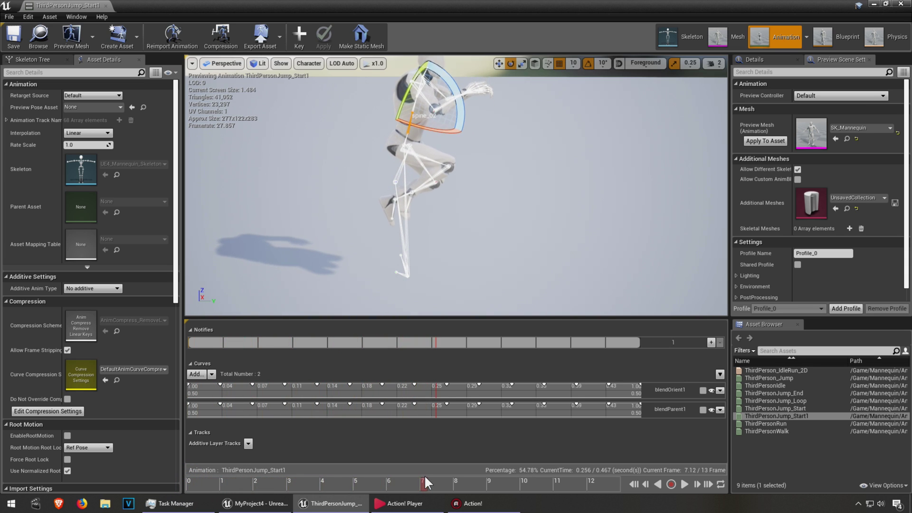
{"action": "left_click_drag", "start_coordinate": [461, 101], "coordinate": [498, 186]}
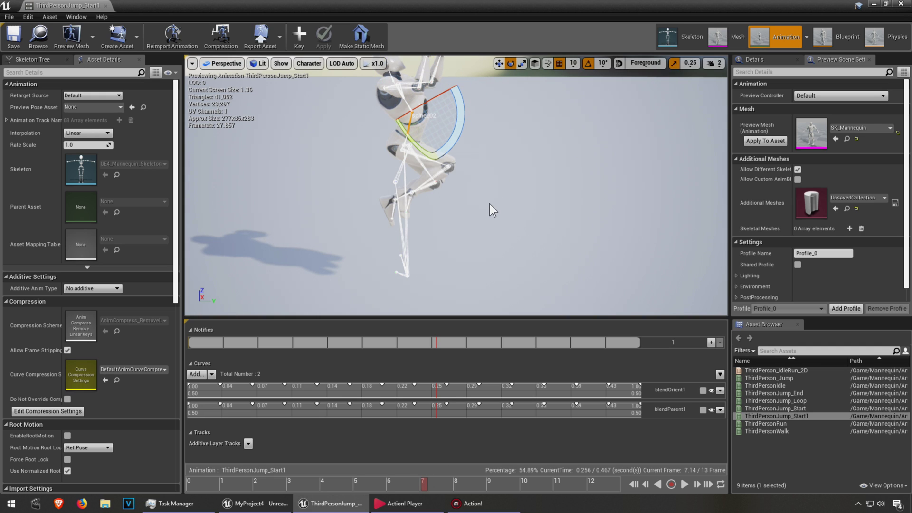
{"action": "key", "text": "s"}
{"action": "mouse_move", "coordinate": [495, 194]}
{"action": "right_mouse_down"}
{"action": "mouse_move", "coordinate": [493, 229]}
{"action": "mouse_move", "coordinate": [497, 196]}
{"action": "right_mouse_up"}
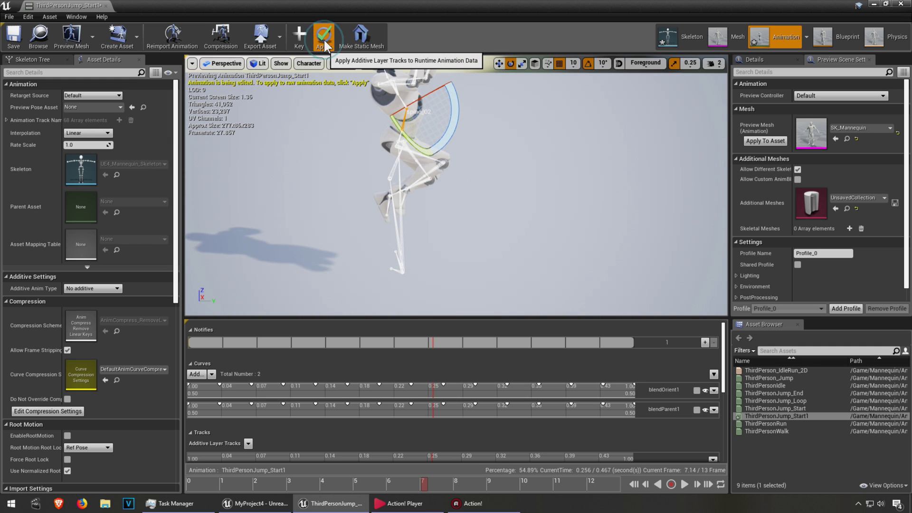
{"action": "left_click", "coordinate": [304, 47]}
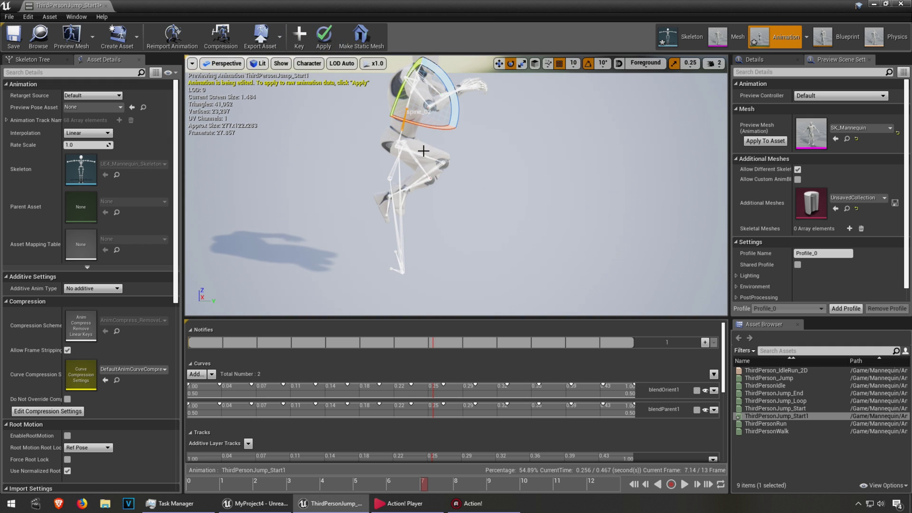
Step: Apply the keyed frame 7 pose, and at about frame 12 rotate the spine bone by -30°, keying and applying that pose
{"action": "left_click", "coordinate": [326, 39]}
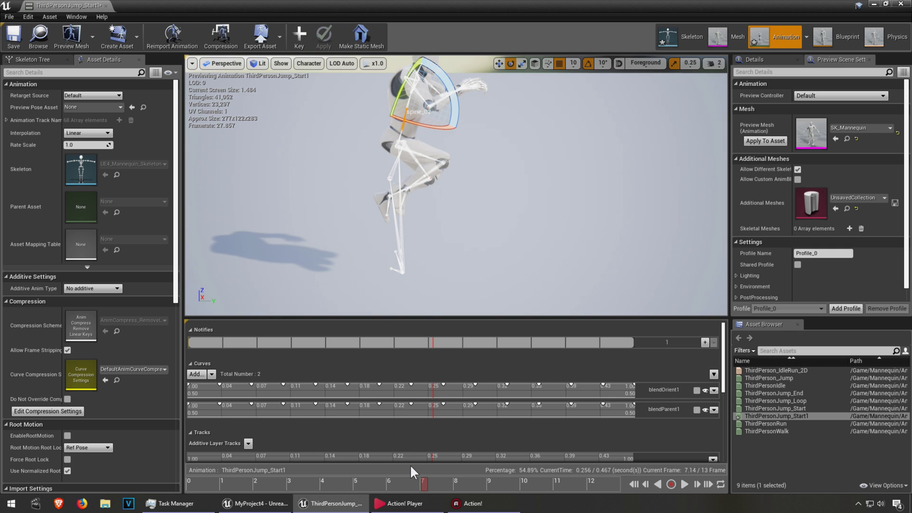
{"action": "left_click_drag", "start_coordinate": [428, 483], "coordinate": [589, 483]}
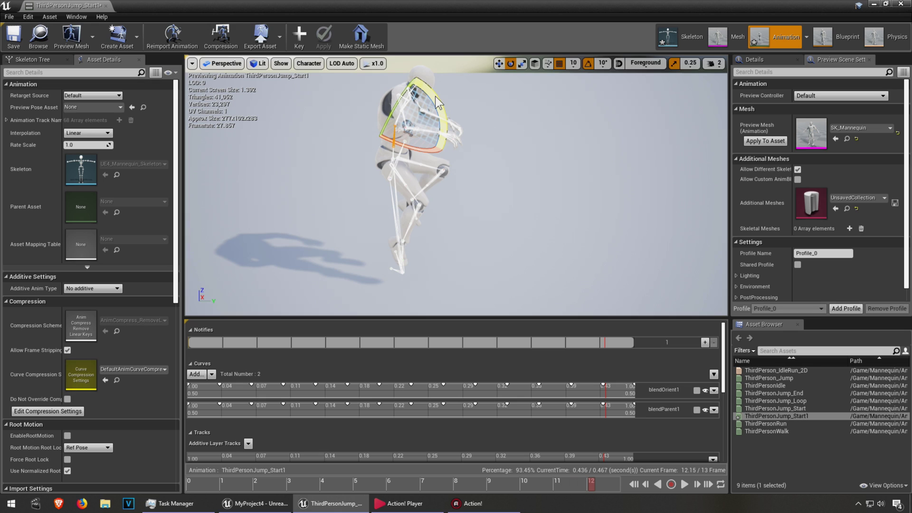
{"action": "left_click_drag", "start_coordinate": [441, 105], "coordinate": [452, 124]}
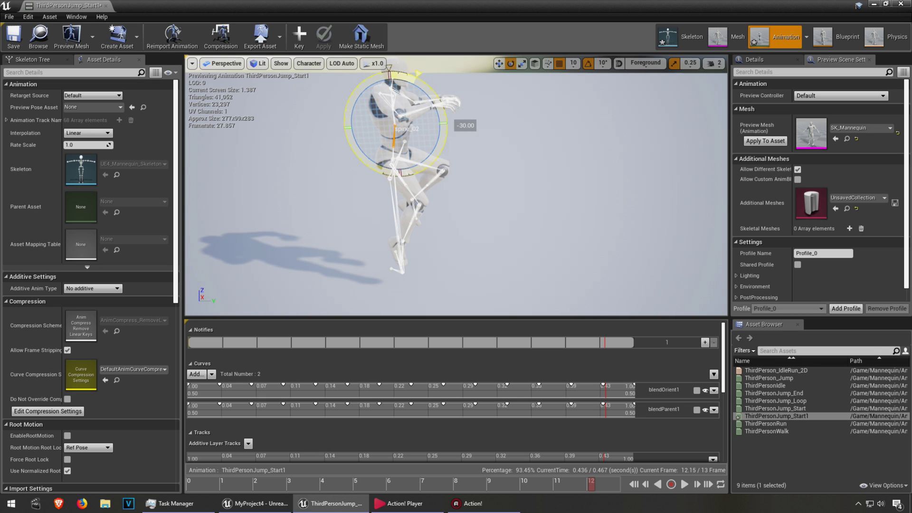
{"action": "left_click", "coordinate": [299, 35]}
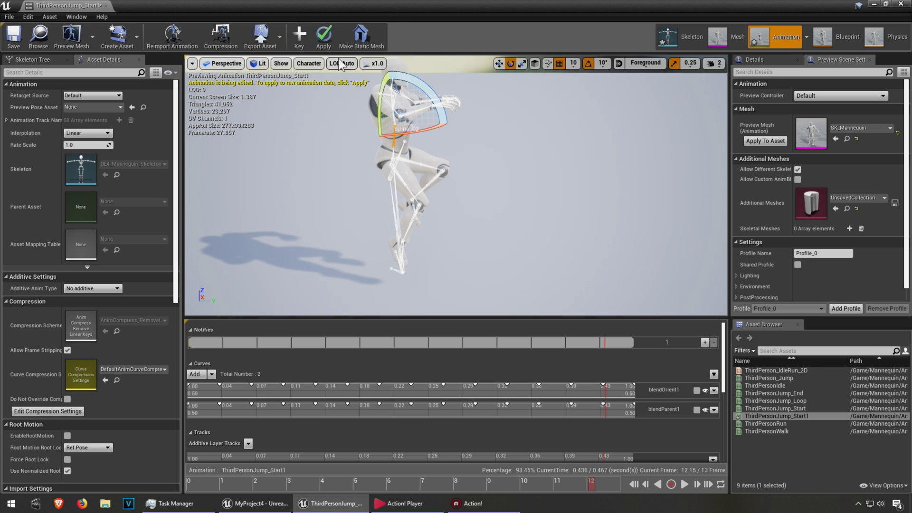
{"action": "left_click", "coordinate": [323, 35]}
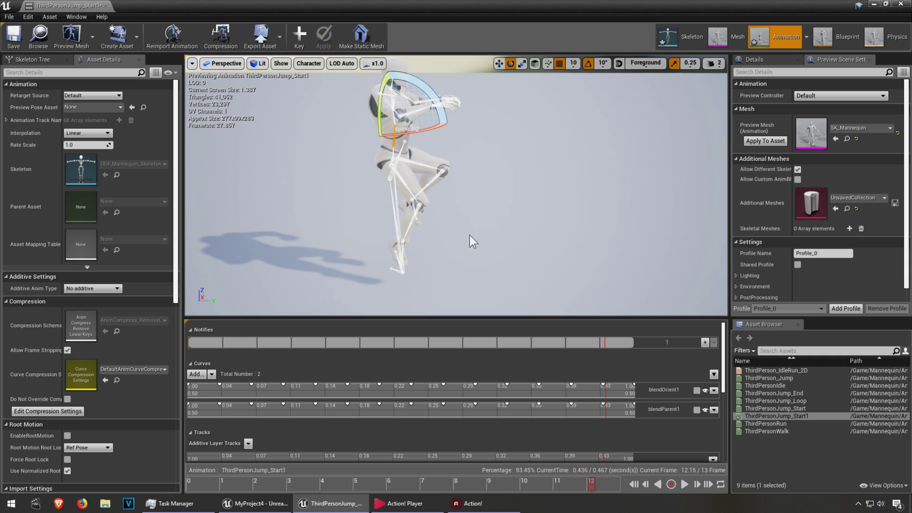
Step: Rotate the mannequin's right upper arm bone so the arm points upward at about frame 6, and key and apply the pose
{"action": "mouse_move", "coordinate": [488, 175]}
{"action": "right_mouse_down"}
{"action": "mouse_move", "coordinate": [423, 174]}
{"action": "mouse_move", "coordinate": [404, 159]}
{"action": "mouse_move", "coordinate": [497, 169]}
{"action": "right_mouse_up"}
{"action": "key", "text": "d"}
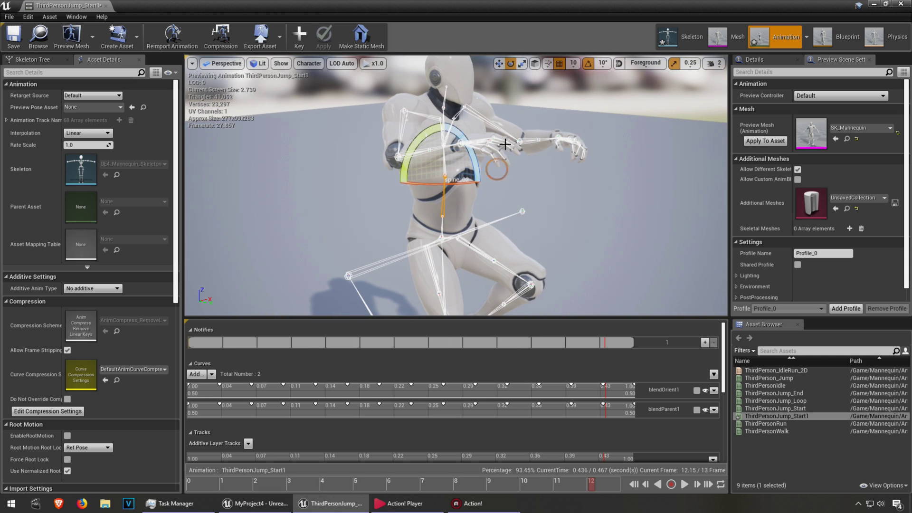
{"action": "left_click", "coordinate": [393, 135]}
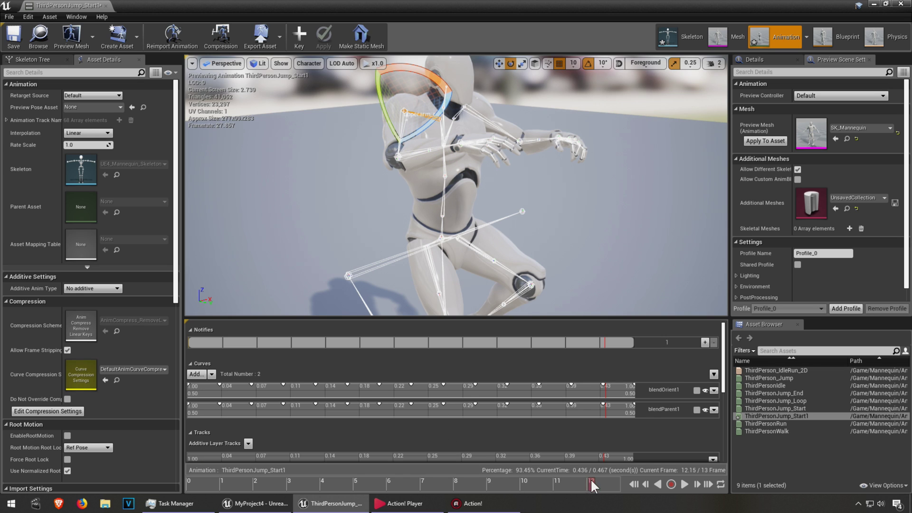
{"action": "left_click_drag", "start_coordinate": [591, 478], "coordinate": [390, 478]}
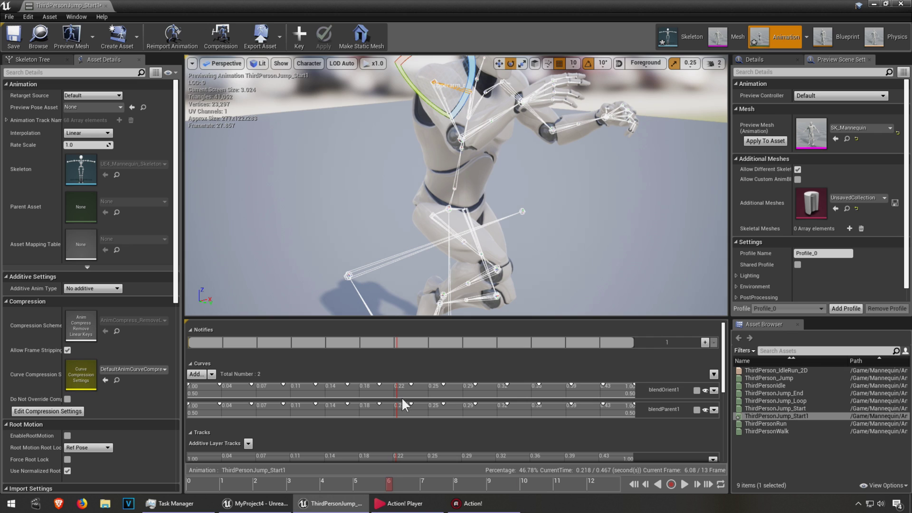
{"action": "scroll", "coordinate": [402, 177], "scroll_direction": "down", "scroll_amount": 3}
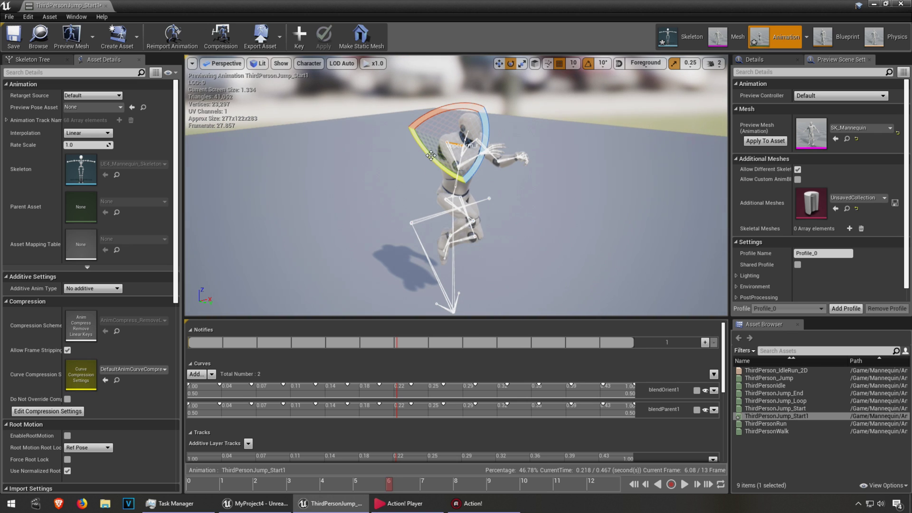
{"action": "left_click_drag", "start_coordinate": [431, 155], "coordinate": [527, 206]}
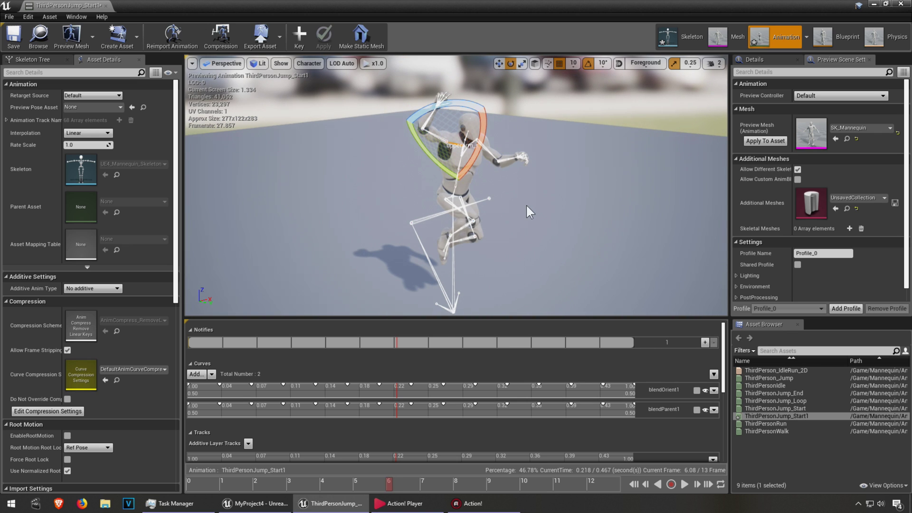
{"action": "left_click", "coordinate": [299, 47]}
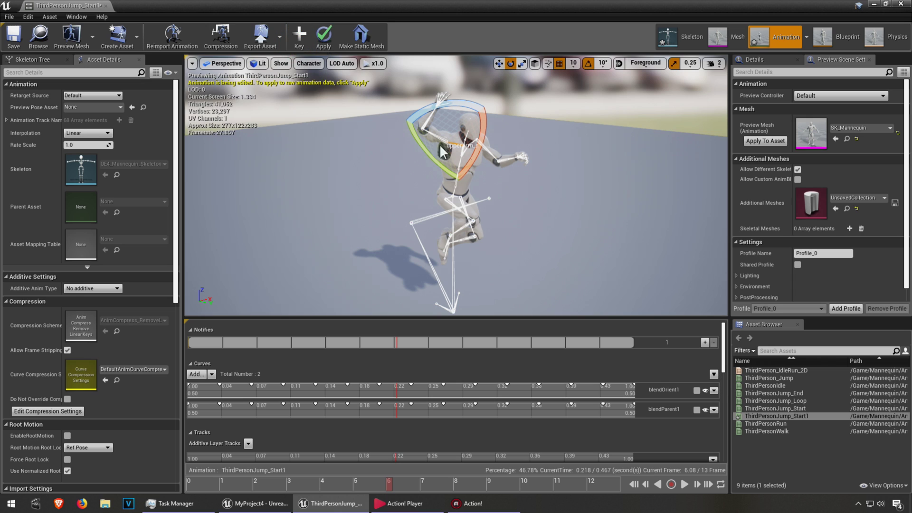
{"action": "left_click", "coordinate": [325, 40]}
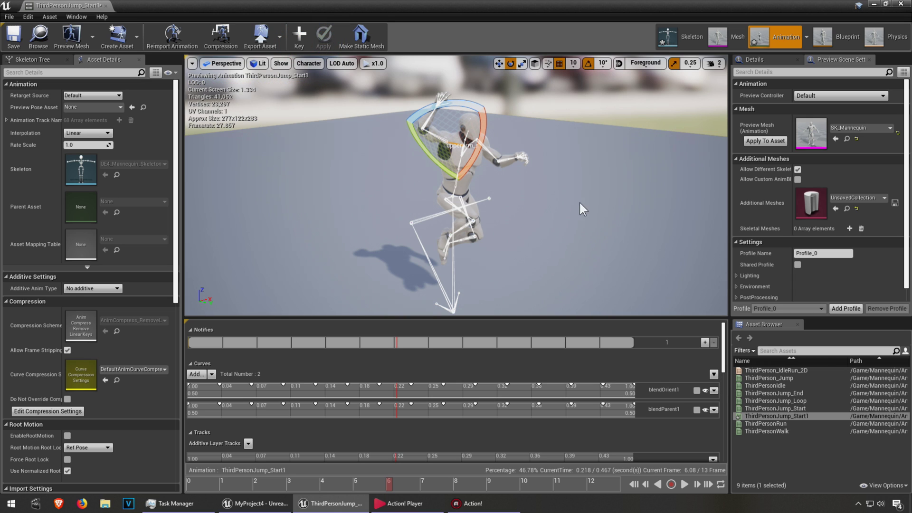
Step: Rotate the mannequin's left upper arm bone so the left arm is raised above the head at about frame 6
{"action": "left_click", "coordinate": [495, 155]}
{"action": "left_click_drag", "start_coordinate": [517, 152], "coordinate": [516, 174]}
{"action": "left_click_drag", "start_coordinate": [514, 141], "coordinate": [501, 115]}
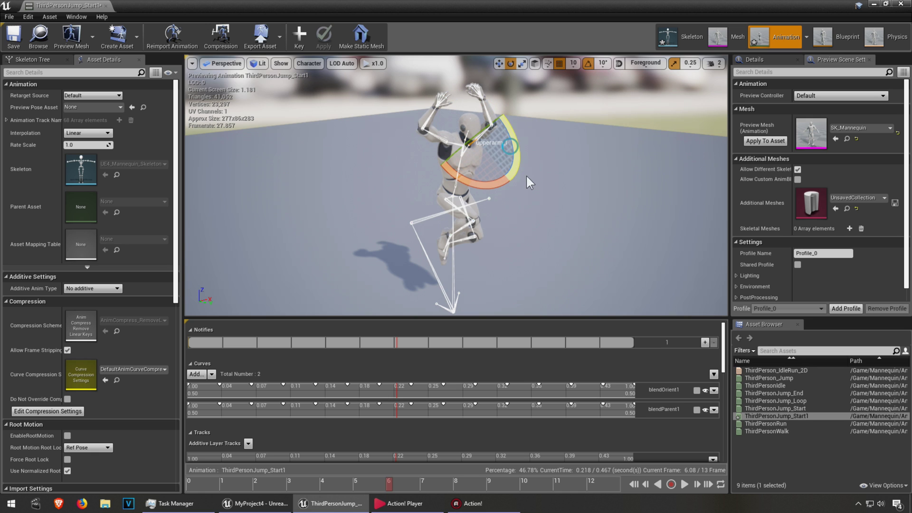
Step: Bend the left forearm inward by rotating the lowerarm_l bone -50°, and key the pose at about frame 6
{"action": "right_click_drag", "start_coordinate": [552, 185], "coordinate": [440, 159]}
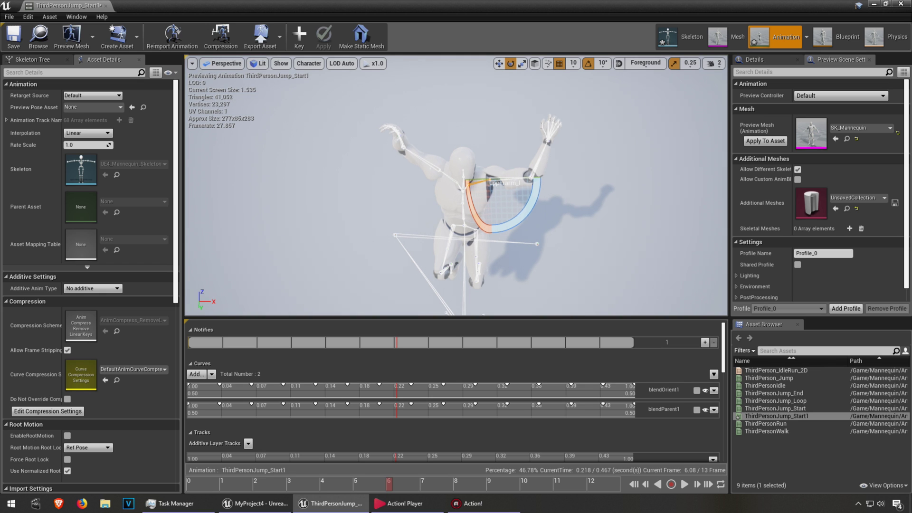
{"action": "left_click", "coordinate": [543, 160]}
{"action": "left_click_drag", "start_coordinate": [533, 145], "coordinate": [528, 151]}
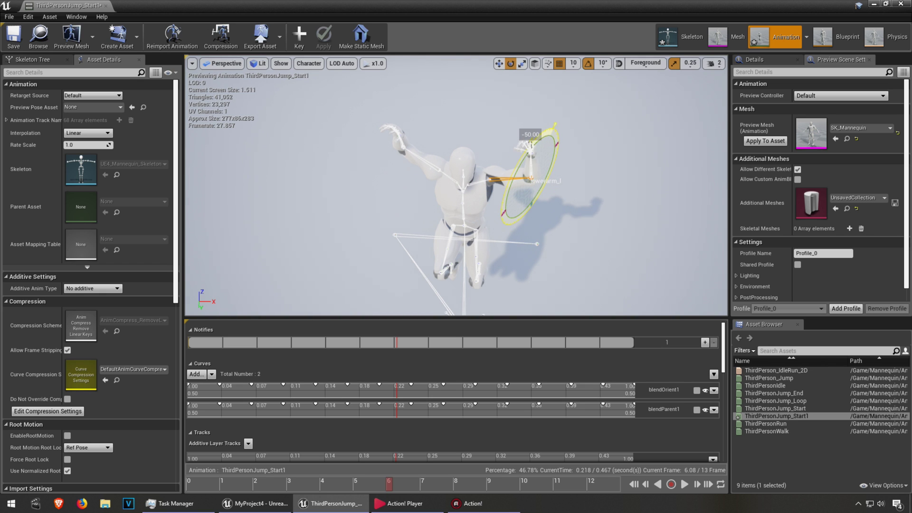
{"action": "right_click_drag", "start_coordinate": [529, 151], "coordinate": [446, 166]}
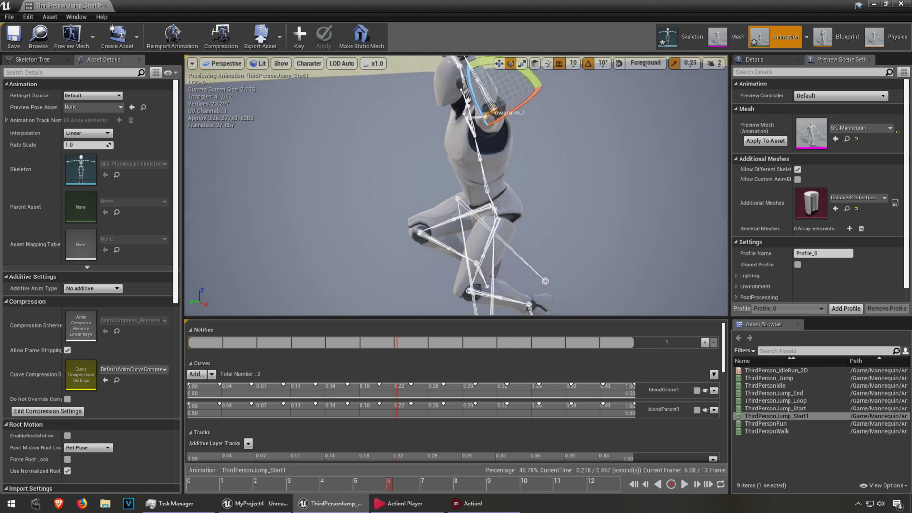
{"action": "left_click", "coordinate": [303, 39]}
Step: Check the raised-arm motion up to frame 13, and apply and save the edited animation before closing its editor
{"action": "right_click_drag", "start_coordinate": [377, 190], "coordinate": [366, 214]}
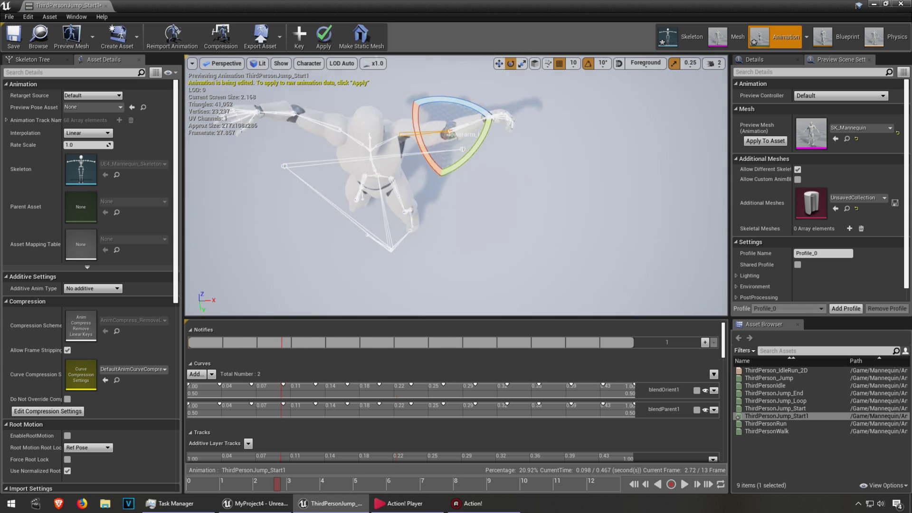
{"action": "right_click_drag", "start_coordinate": [380, 190], "coordinate": [449, 181]}
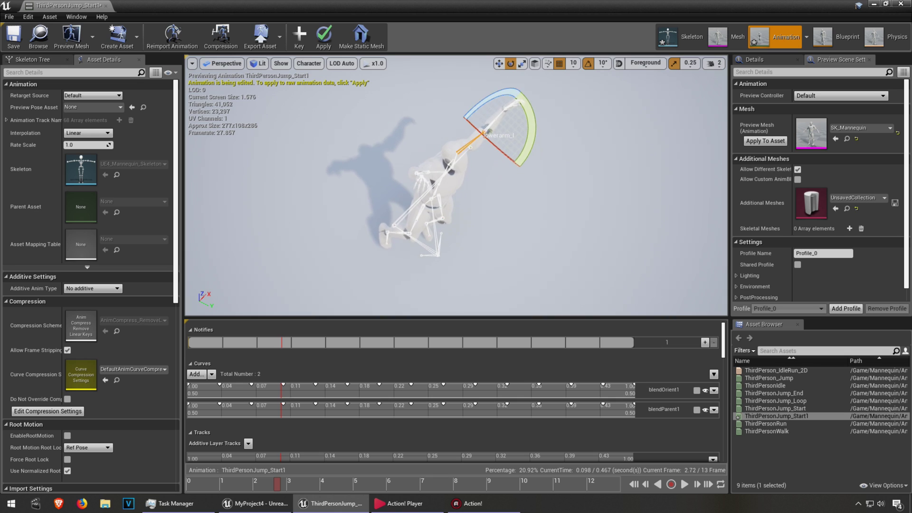
{"action": "key", "text": "r"}
{"action": "left_click_drag", "start_coordinate": [281, 459], "coordinate": [629, 457]}
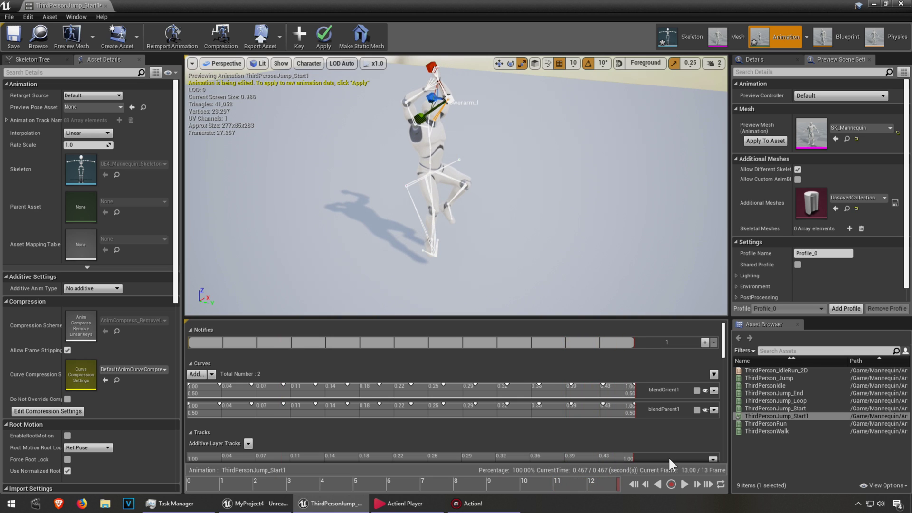
{"action": "left_click", "coordinate": [324, 38]}
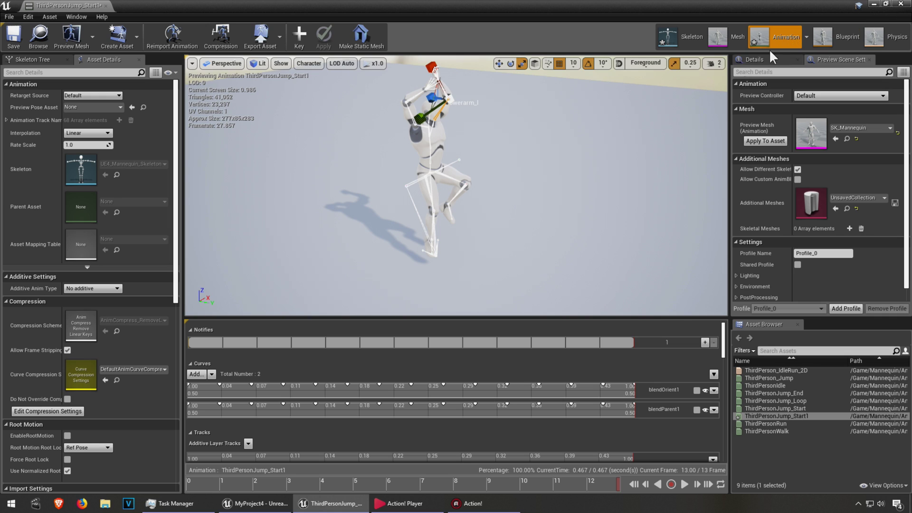
{"action": "key", "text": "ctrl+s"}
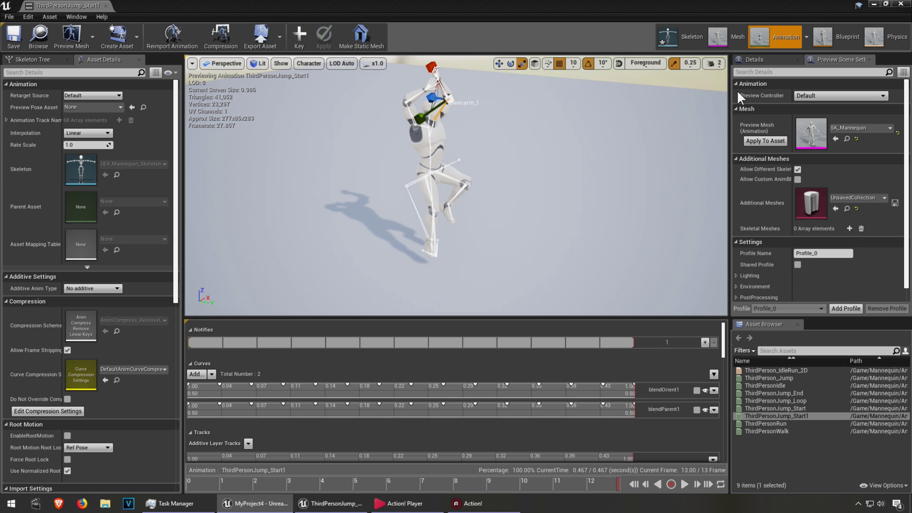
{"action": "left_click", "coordinate": [901, 4]}
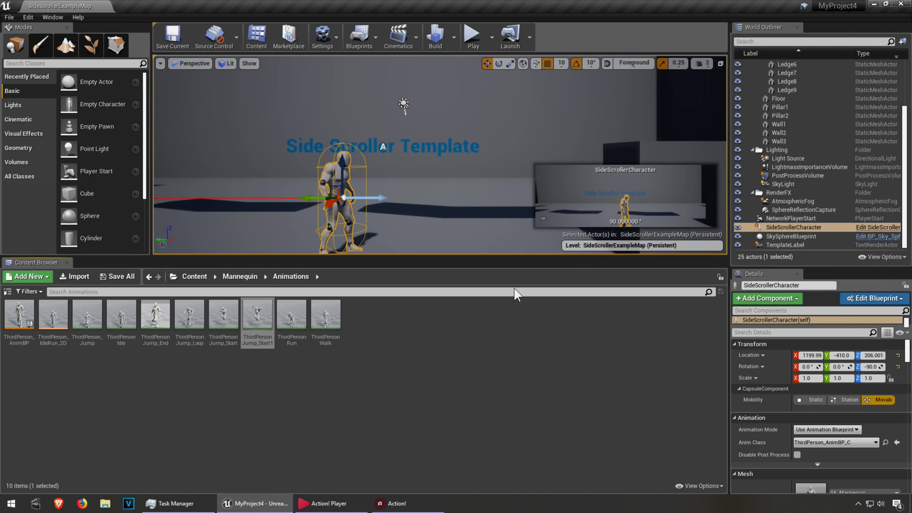
Step: Open the ThirdPerson_AnimBP blueprint through the ThirdPersonJump_Start animation, and open the JumpLoop state in its Default state machine
{"action": "double_click", "coordinate": [230, 320]}
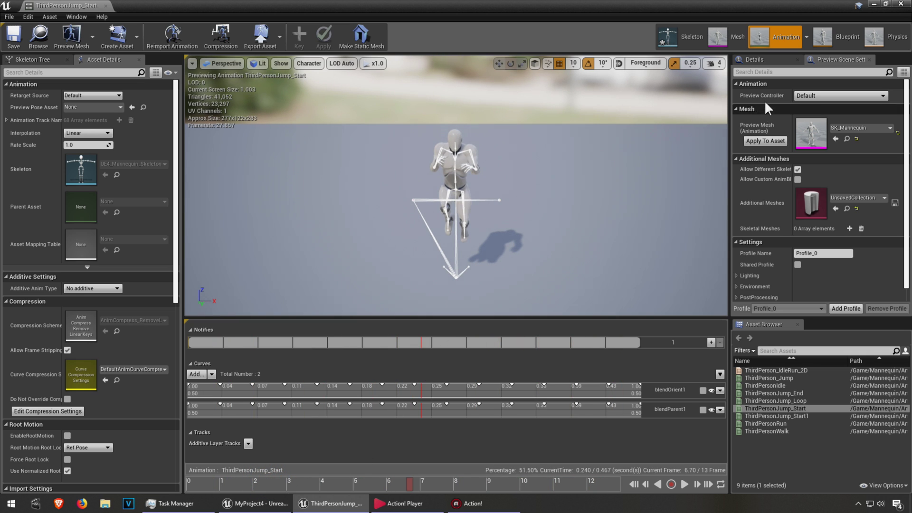
{"action": "left_click", "coordinate": [835, 44]}
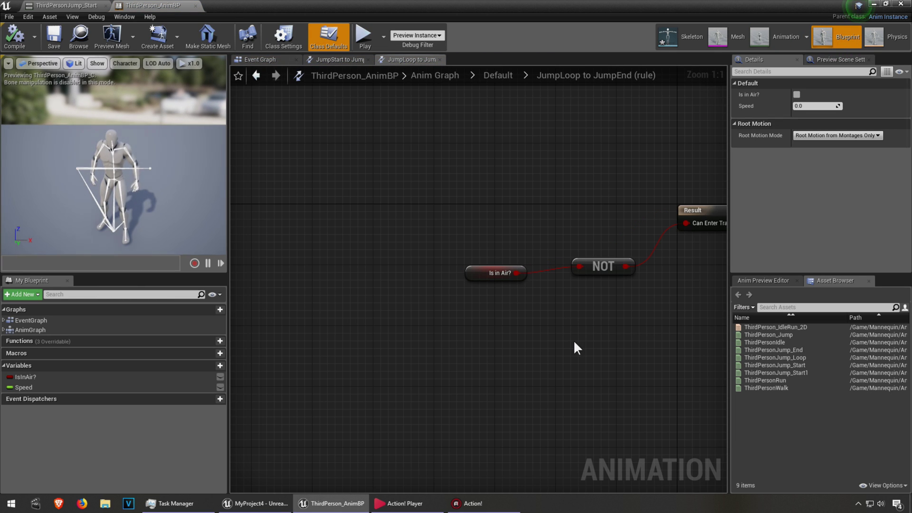
{"action": "right_click_drag", "start_coordinate": [533, 338], "coordinate": [366, 350]}
{"action": "left_click", "coordinate": [496, 78]}
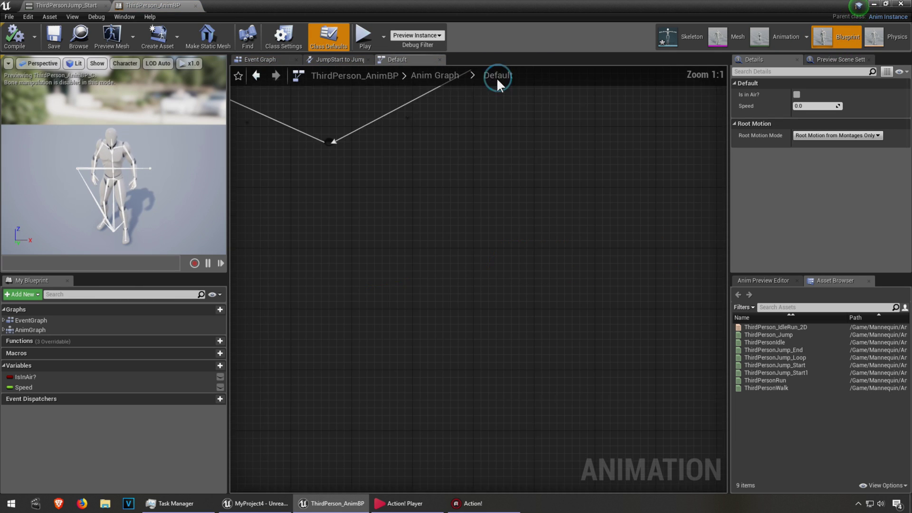
{"action": "right_click_drag", "start_coordinate": [561, 290], "coordinate": [347, 265]}
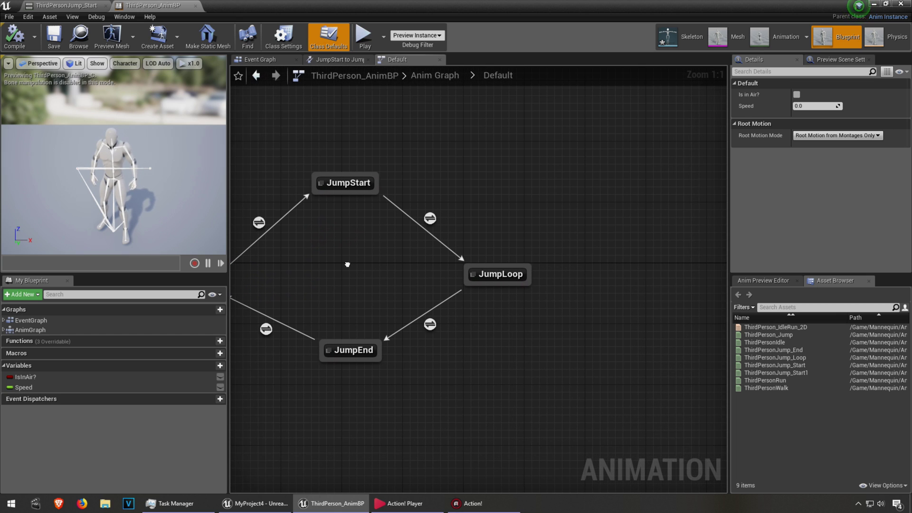
{"action": "double_click", "coordinate": [509, 275]}
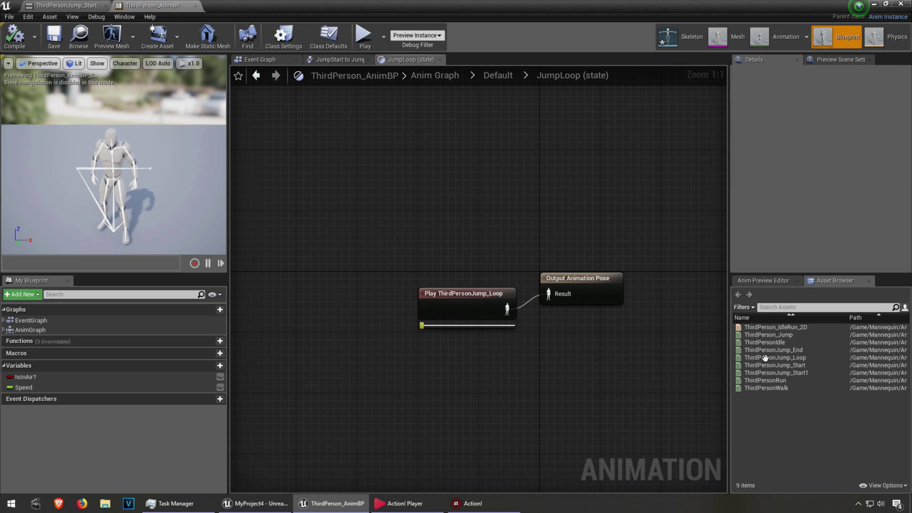
Step: Replace the animation played by the JumpLoop state with ThirdPersonJump_Start1 and compile the animation blueprint
{"action": "mouse_move", "coordinate": [790, 373]}
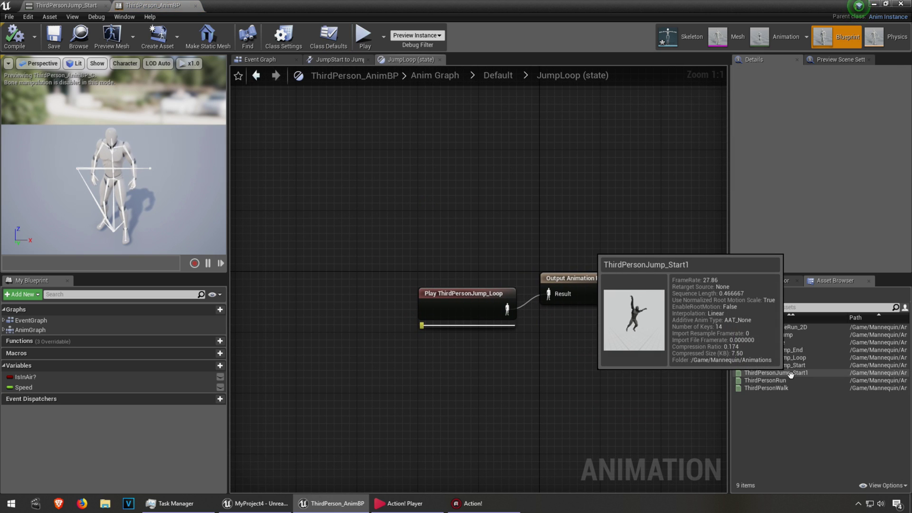
{"action": "left_click_drag", "start_coordinate": [791, 374], "coordinate": [482, 308]}
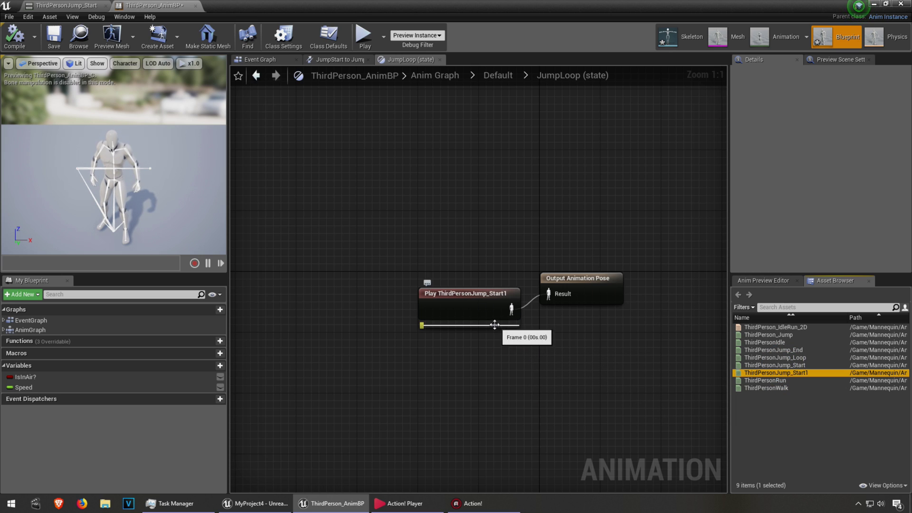
{"action": "left_click", "coordinate": [18, 42]}
Step: Close the animation blueprint's editor and start playing the side-scroller level in the editor viewport
{"action": "left_click_drag", "start_coordinate": [592, 4], "coordinate": [397, 114]}
{"action": "left_click", "coordinate": [665, 109]}
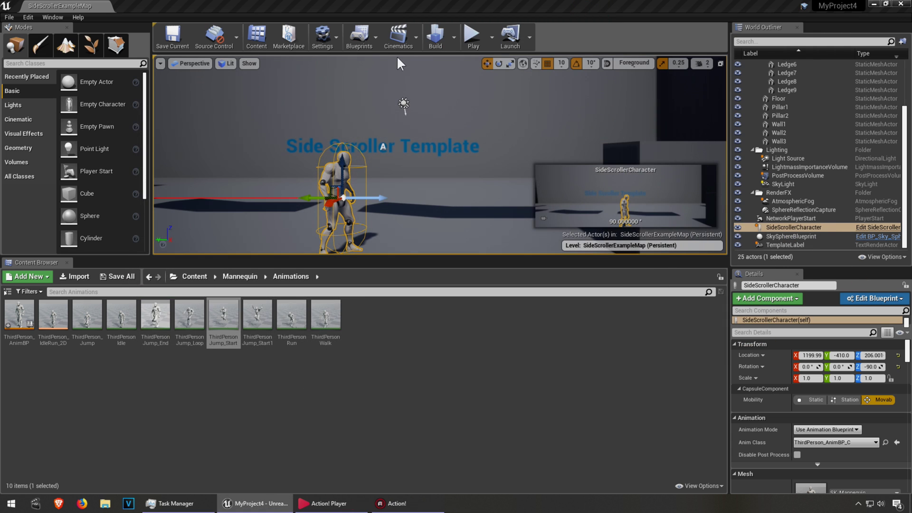
{"action": "left_click", "coordinate": [470, 36]}
{"action": "left_click", "coordinate": [460, 93]}
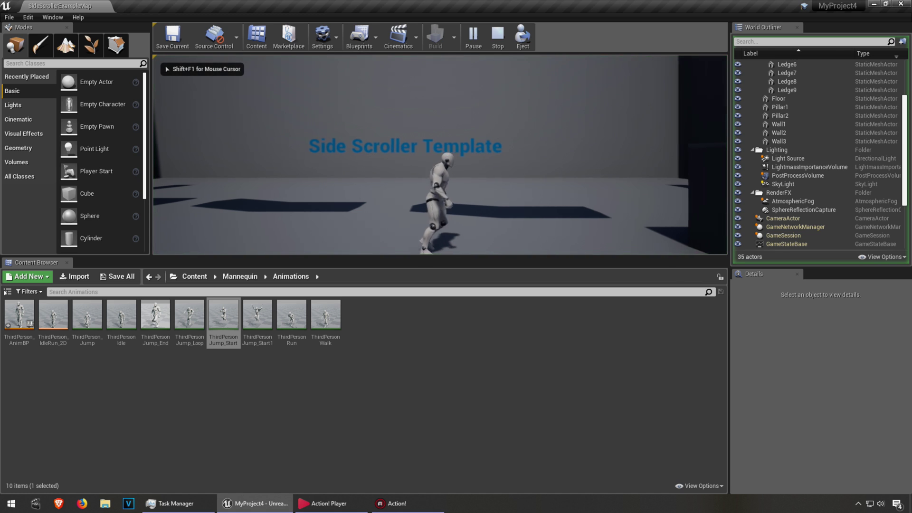
Step: Run and jump the character in both directions to check its jump animation in play, and end the play session
{"action": "key", "text": "space"}
{"action": "key", "text": "space"}
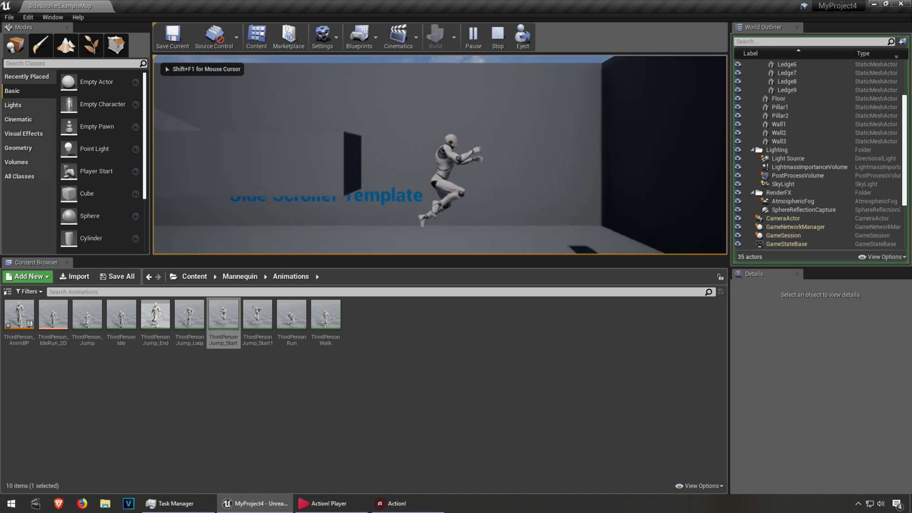
{"action": "key", "text": "space"}
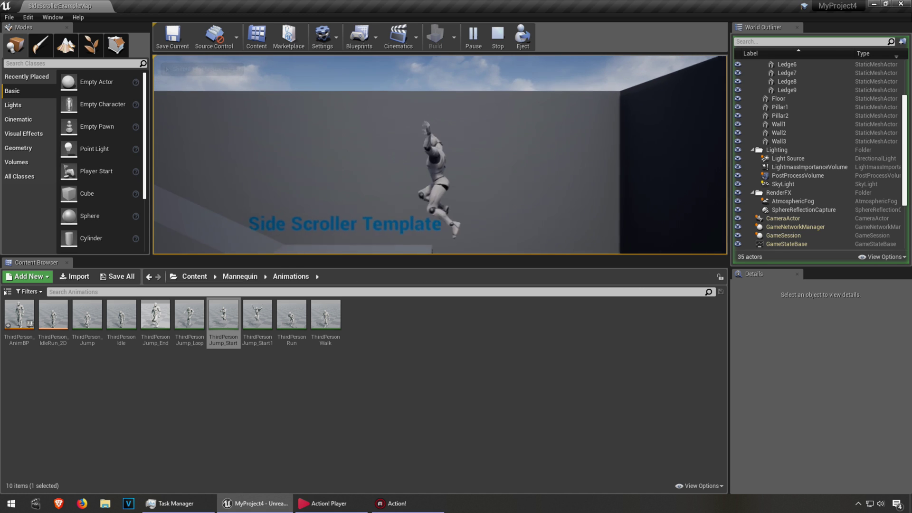
{"action": "key", "text": "space"}
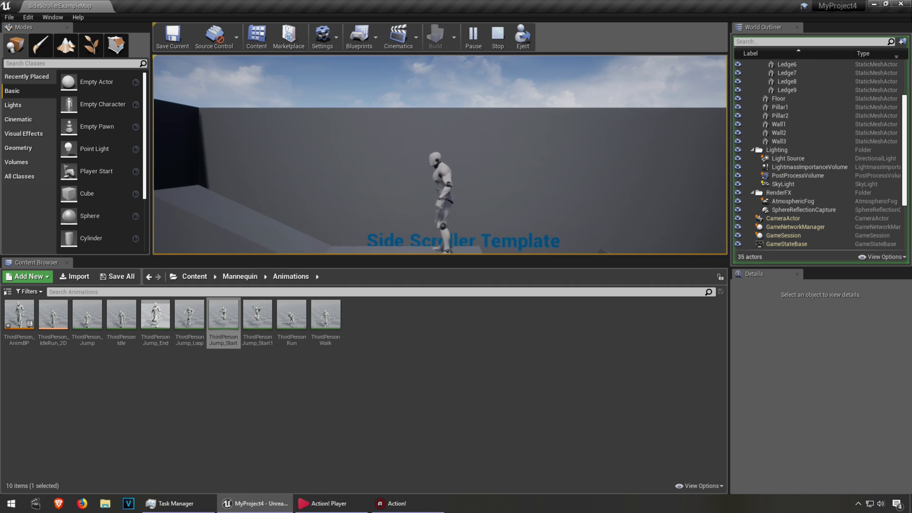
{"action": "key", "text": "space"}
{"action": "key", "text": "d"}
{"action": "key", "text": "a"}
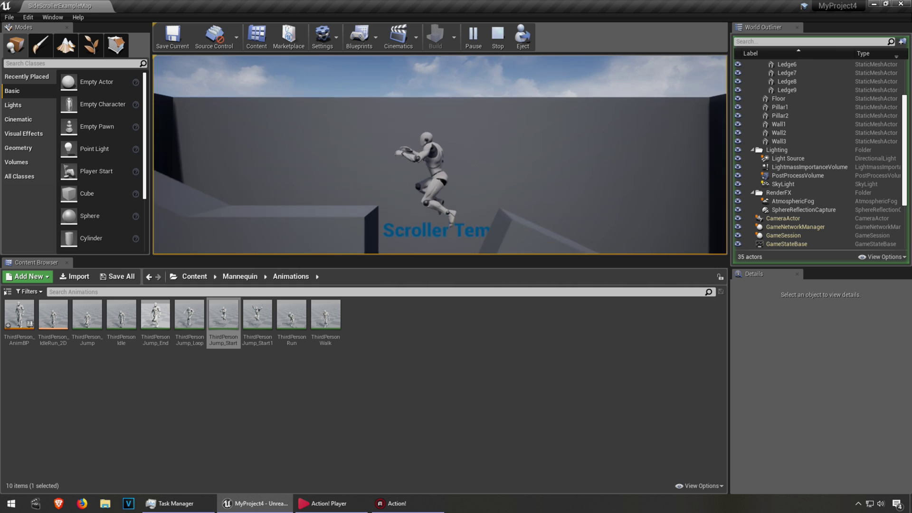
{"action": "key", "text": "space"}
{"action": "key", "text": "d"}
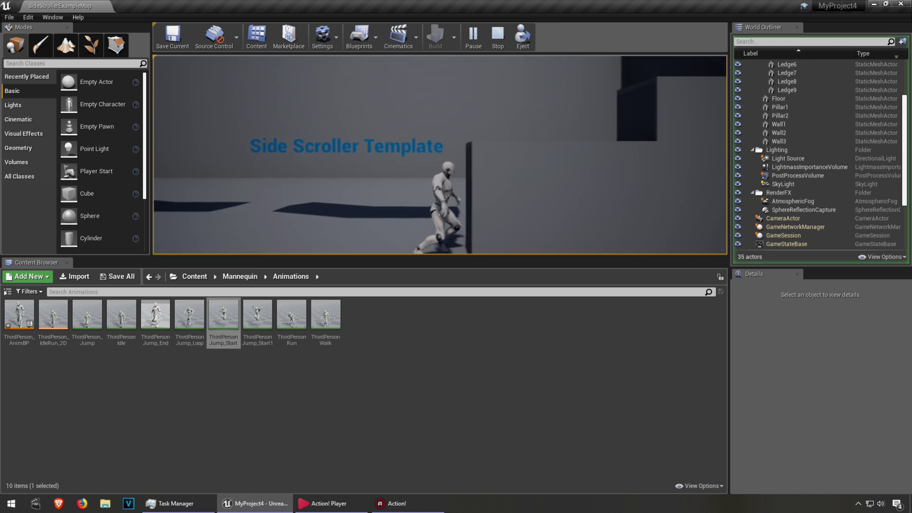
{"action": "key", "text": "space"}
{"action": "key", "text": "a"}
{"action": "key", "text": "d"}
{"action": "key", "text": "space"}
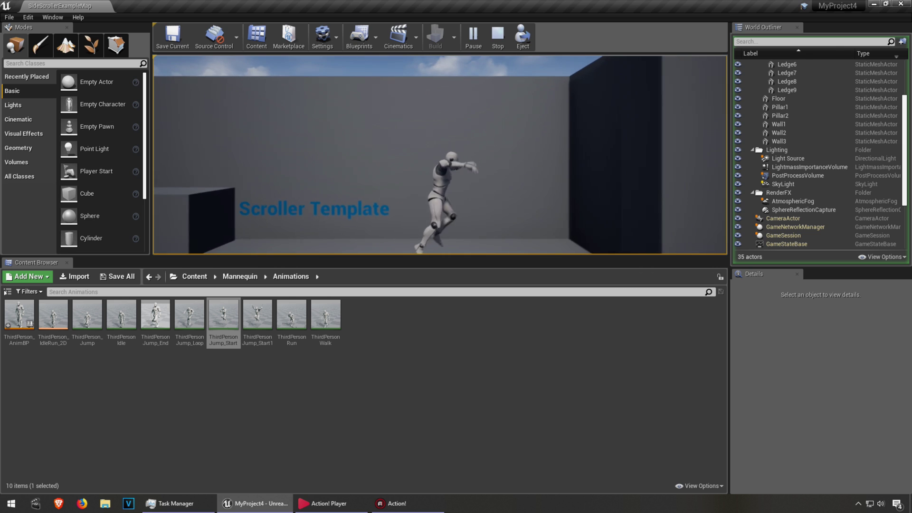
{"action": "key", "text": "a"}
{"action": "key", "text": "space"}
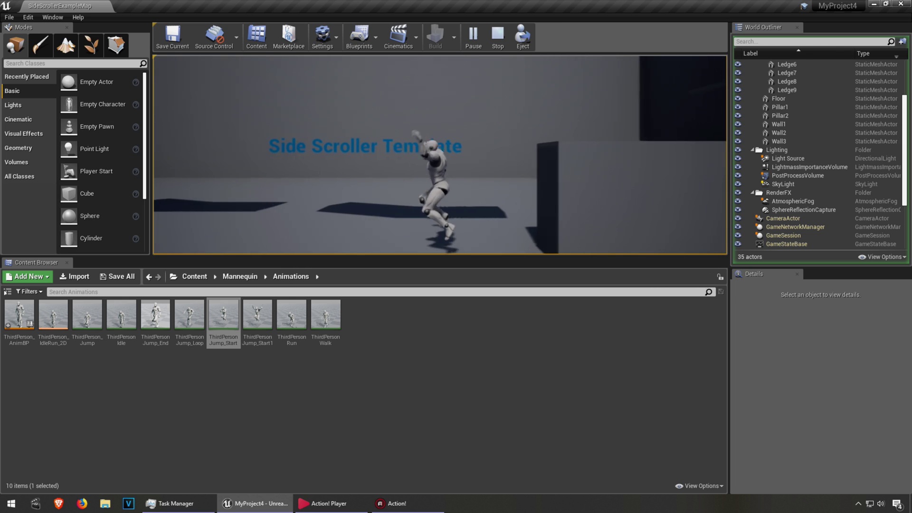
{"action": "key", "text": "Escape"}
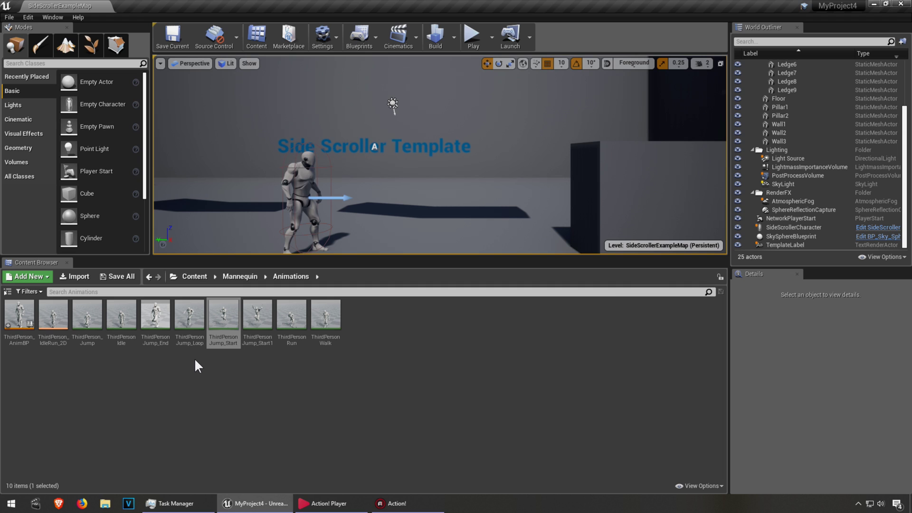
Step: Open the ThirdPersonJump_Start animation in a maximized editor, pause its playback and go to about frame 6
{"action": "double_click", "coordinate": [224, 316]}
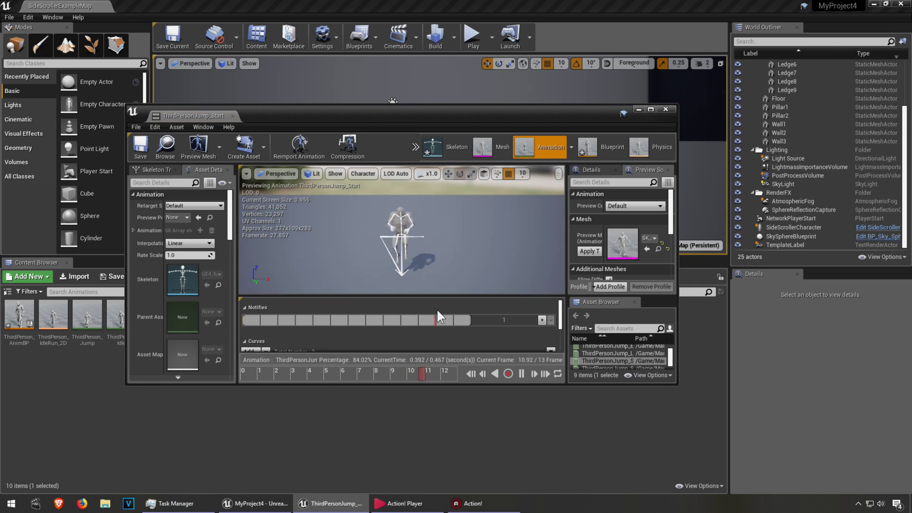
{"action": "left_click", "coordinate": [650, 110]}
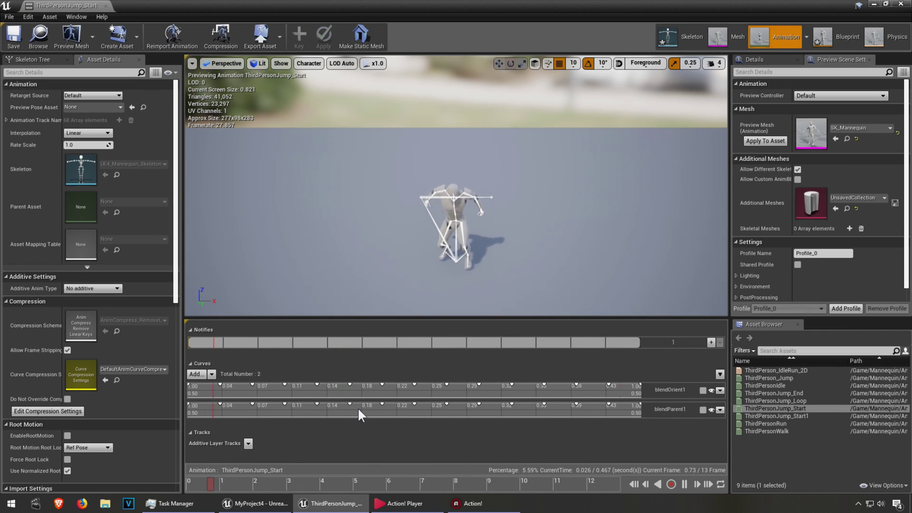
{"action": "key", "text": "space"}
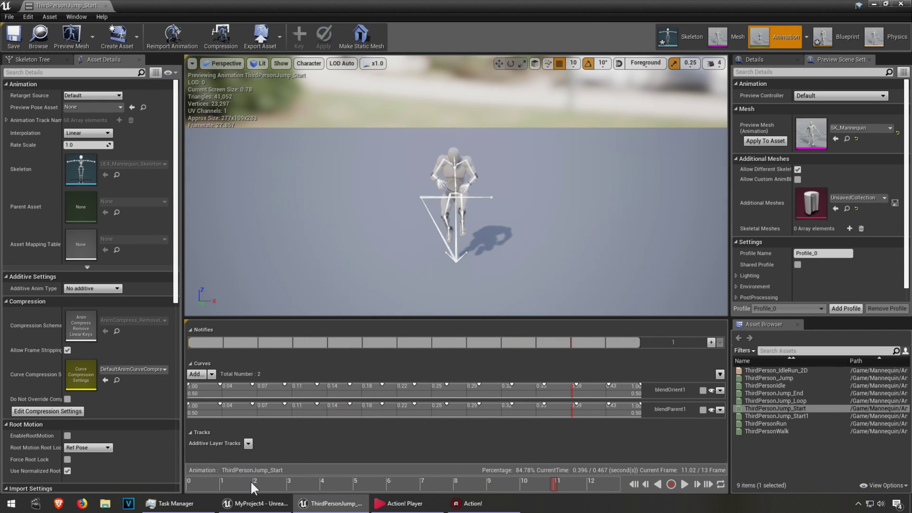
{"action": "left_click_drag", "start_coordinate": [300, 483], "coordinate": [178, 480]}
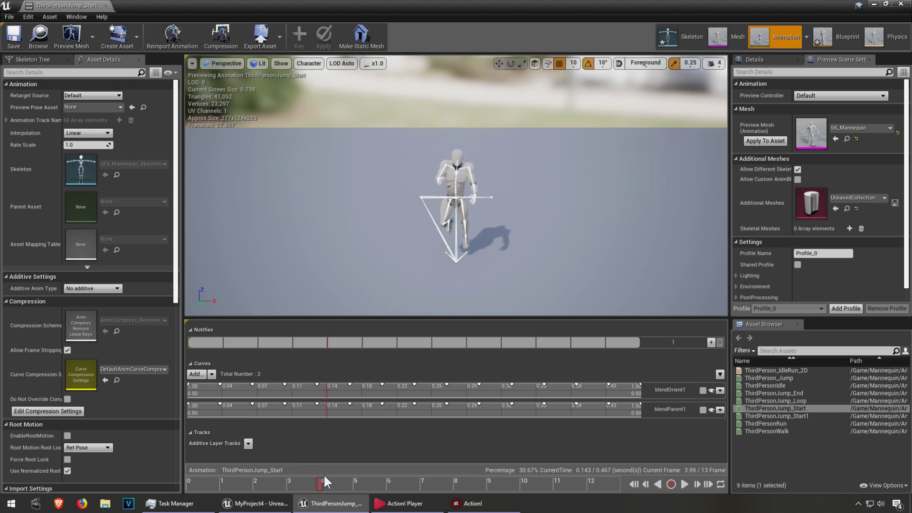
{"action": "left_click_drag", "start_coordinate": [381, 471], "coordinate": [388, 473]}
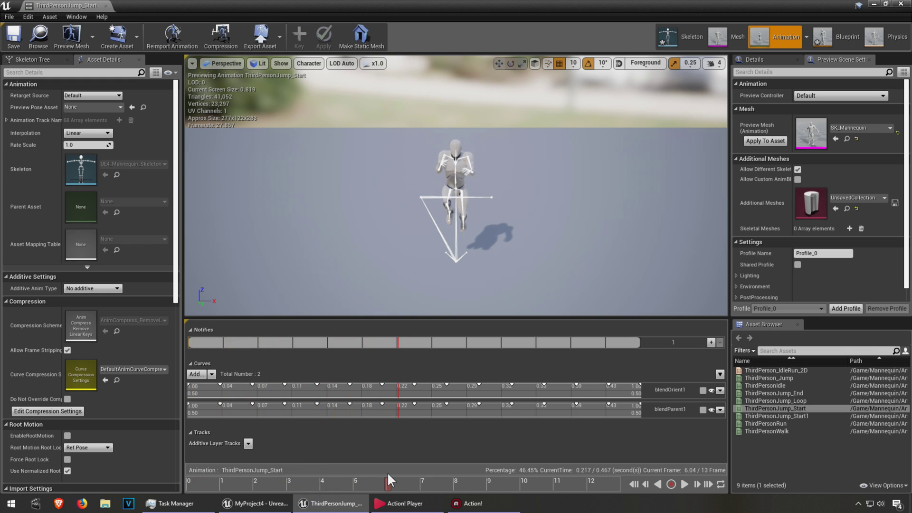
Step: Rotate the upper-arm and lower-arm bones of the mannequin so that both arms reach up and forward
{"action": "right_click_drag", "start_coordinate": [387, 298], "coordinate": [361, 304]}
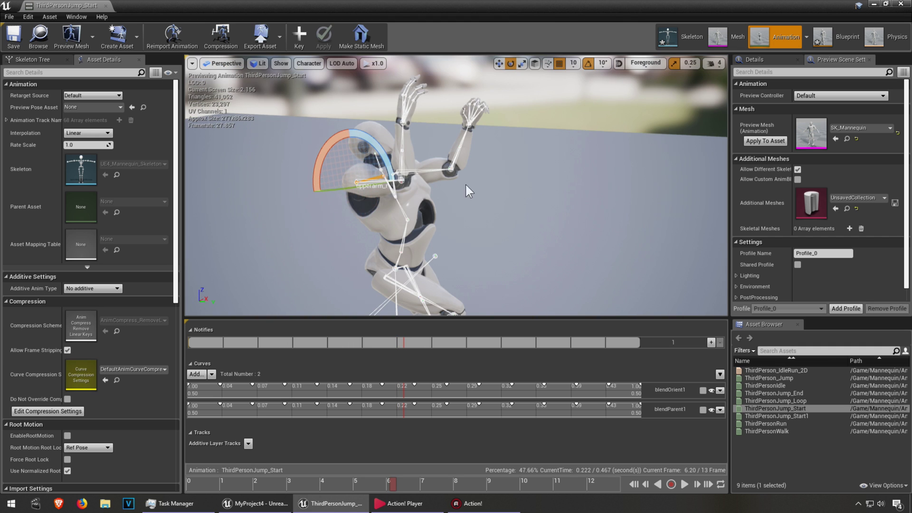
{"action": "right_click_drag", "start_coordinate": [467, 185], "coordinate": [404, 190]}
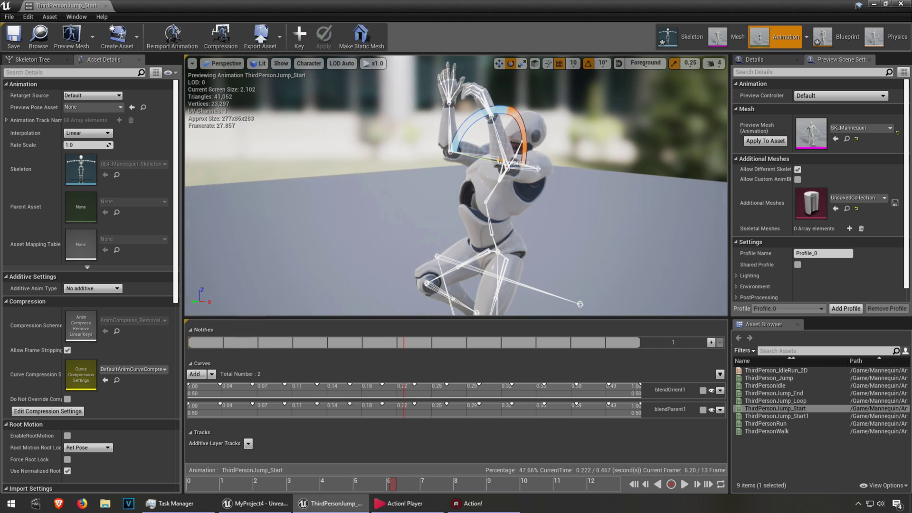
{"action": "left_click", "coordinate": [515, 153]}
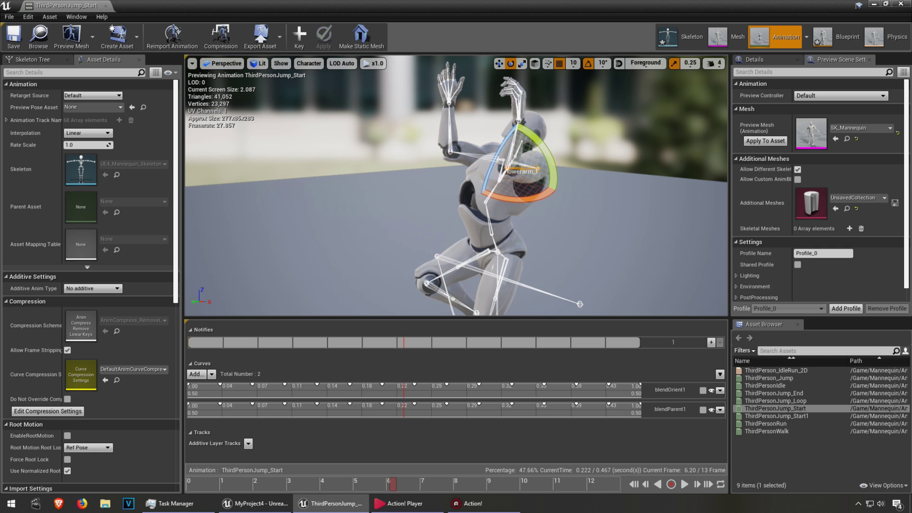
{"action": "left_click", "coordinate": [467, 154]}
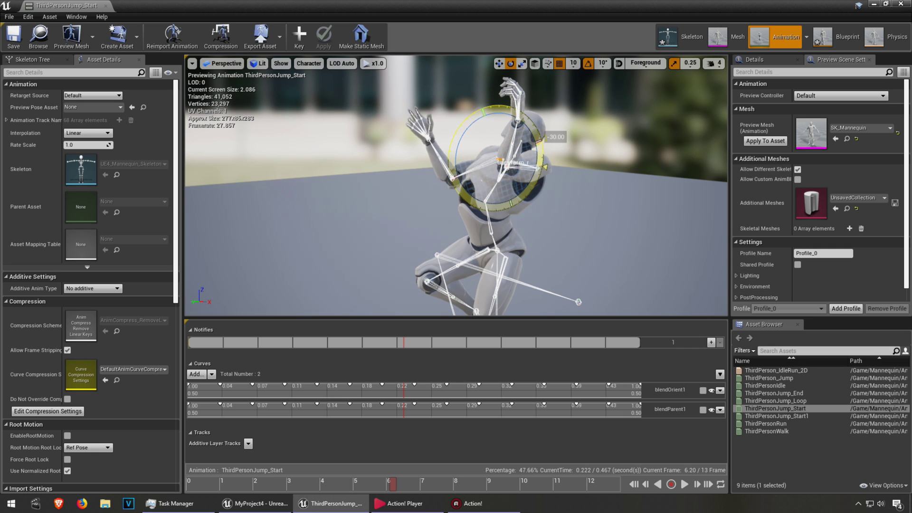
{"action": "left_click_drag", "start_coordinate": [471, 130], "coordinate": [464, 156]}
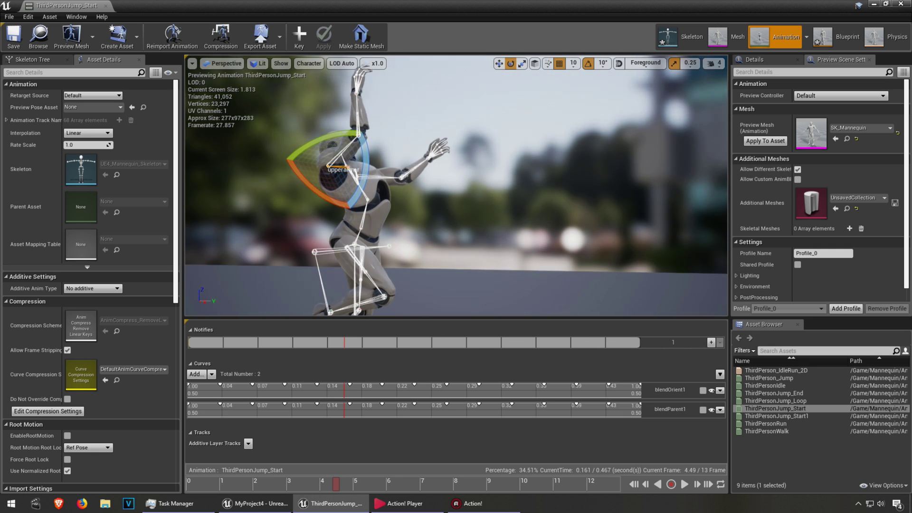
Step: Key the raised-arm pose at about frame 4.5 of the ThirdPersonJump_Start animation
{"action": "key", "text": "s"}
{"action": "right_click_drag", "start_coordinate": [373, 256], "coordinate": [373, 301]}
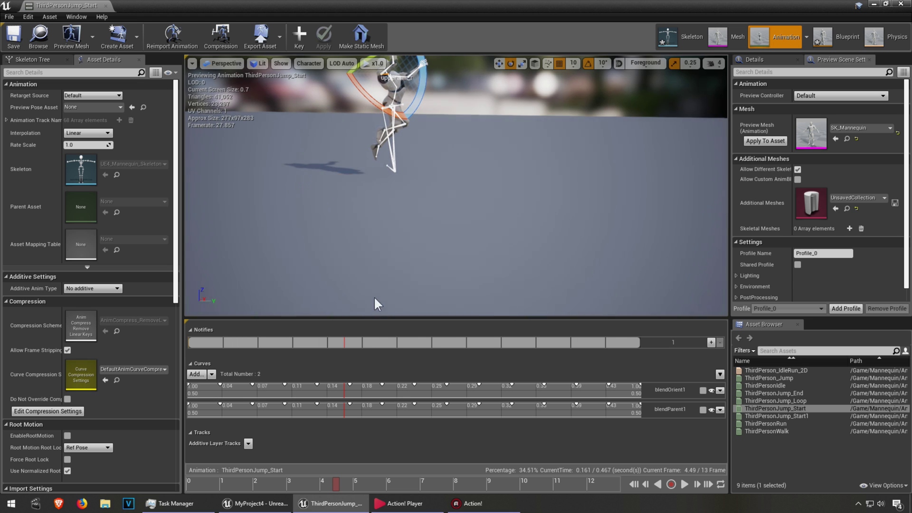
{"action": "left_click", "coordinate": [301, 38]}
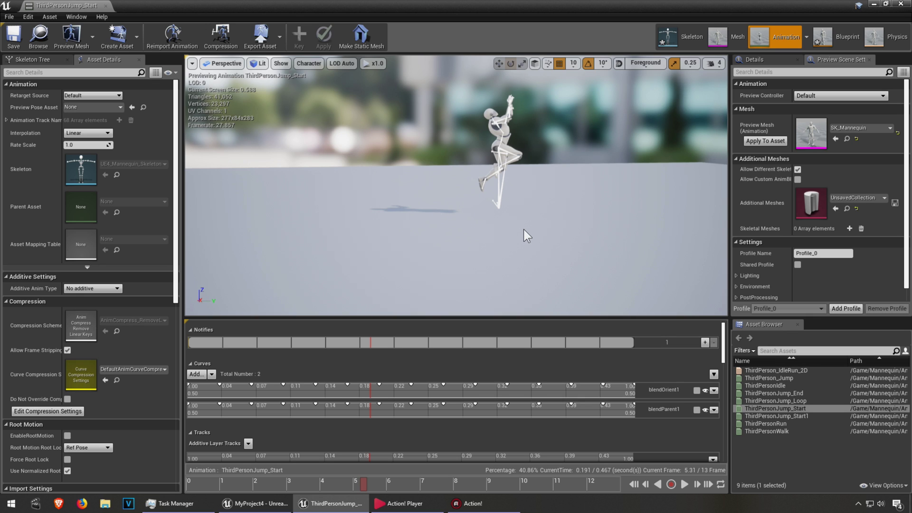
{"action": "key", "text": "ctrl+z"}
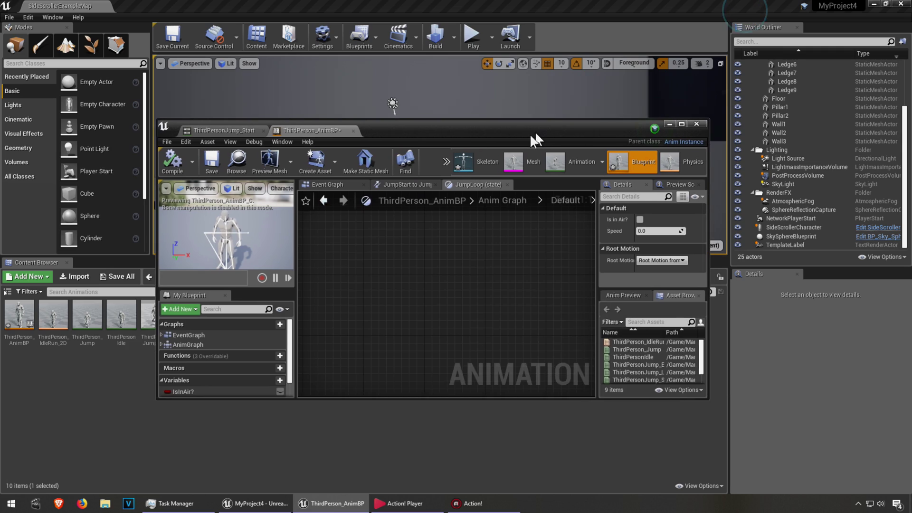
Step: Close the window holding the animation and blueprint editors and play the level again
{"action": "left_click_drag", "start_coordinate": [535, 131], "coordinate": [481, 160]}
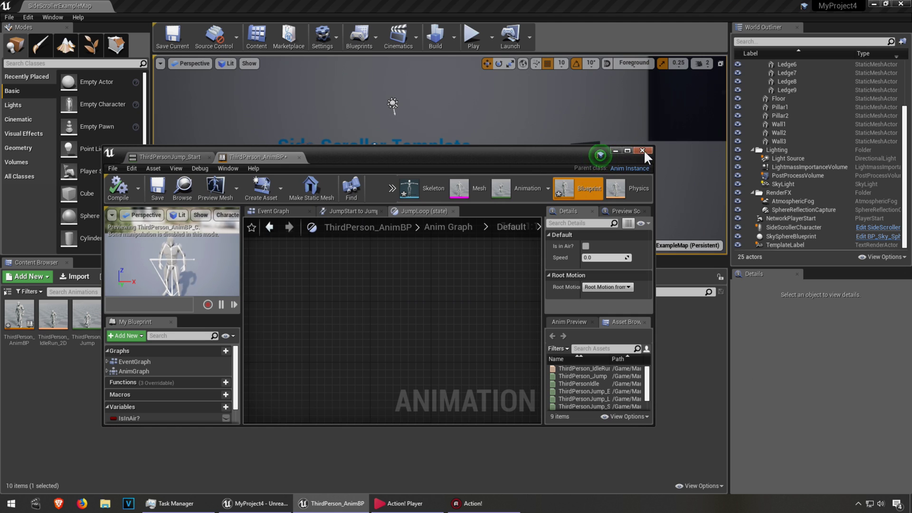
{"action": "left_click", "coordinate": [644, 150]}
{"action": "left_click", "coordinate": [458, 204]}
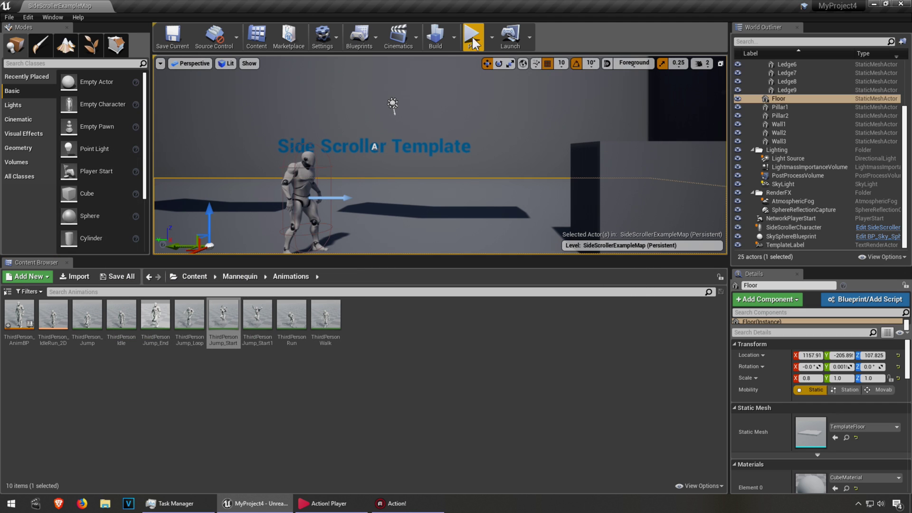
Step: Run and jump the character repeatedly across the floor and ledges to examine the raised-arm pose throughout the jump
{"action": "key", "text": "space"}
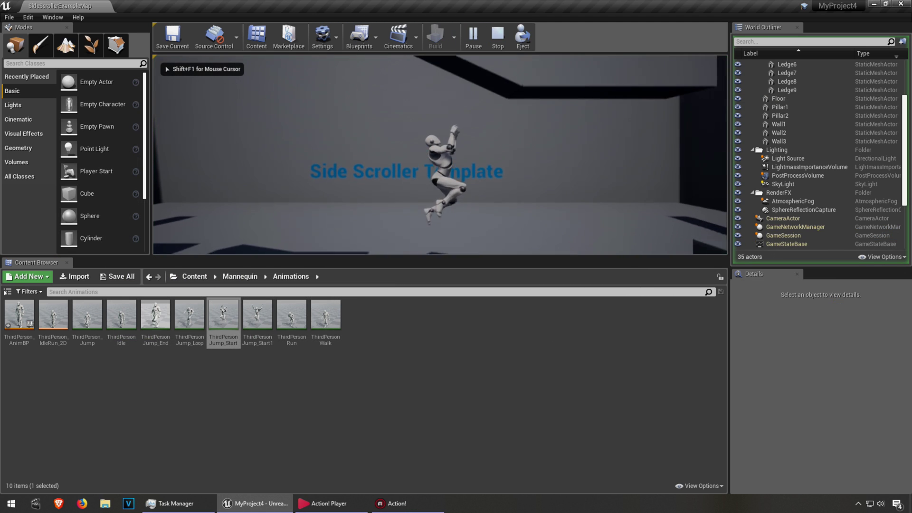
{"action": "key", "text": "a"}
{"action": "key", "text": "space"}
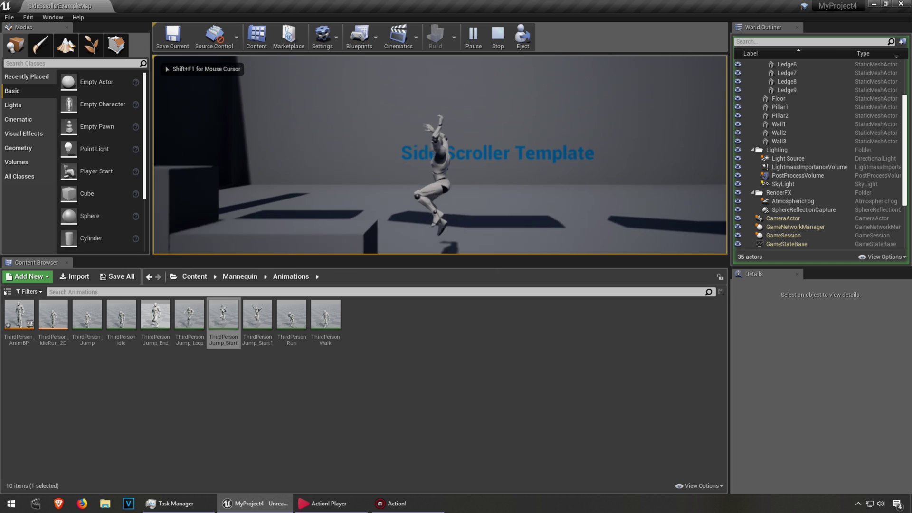
{"action": "key", "text": "d"}
{"action": "key", "text": "a"}
{"action": "key", "text": "space"}
{"action": "key", "text": "d"}
{"action": "key", "text": "space"}
{"action": "key", "text": "a"}
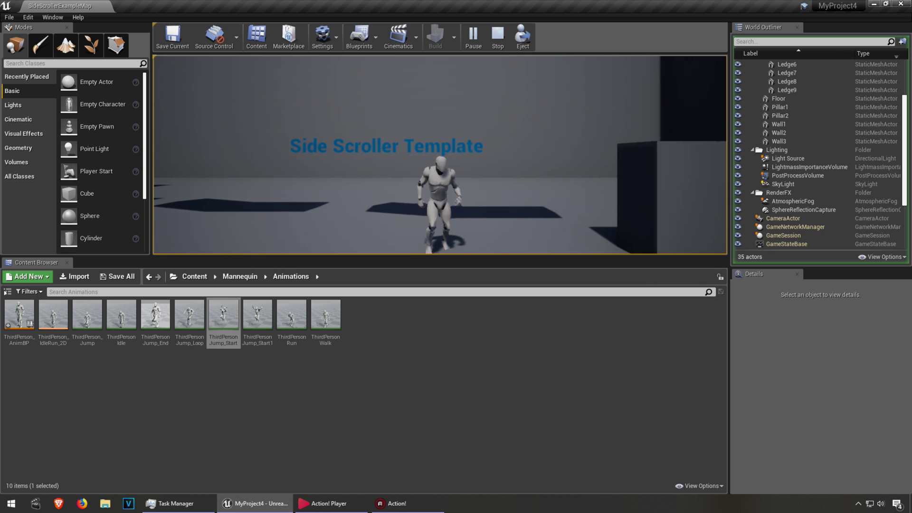
{"action": "key", "text": "a"}
{"action": "key", "text": "space"}
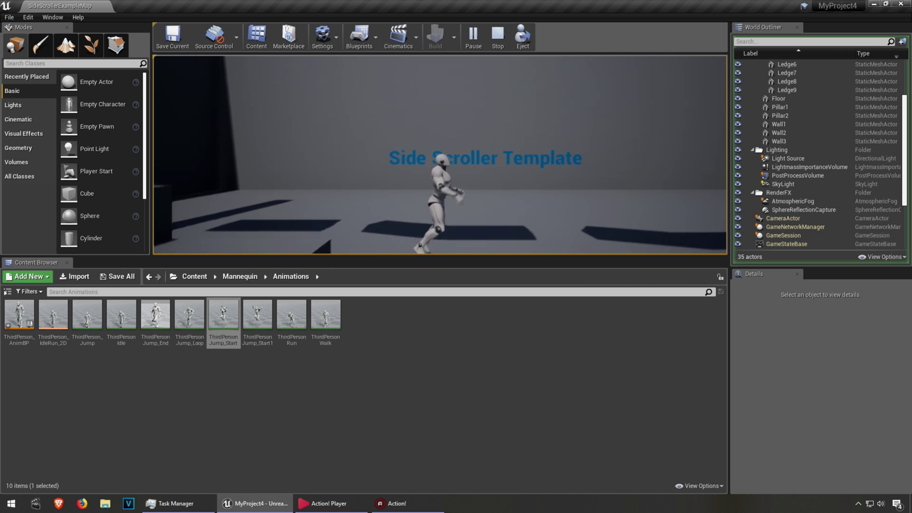
{"action": "key", "text": "d"}
{"action": "key", "text": "space"}
{"action": "key", "text": "space"}
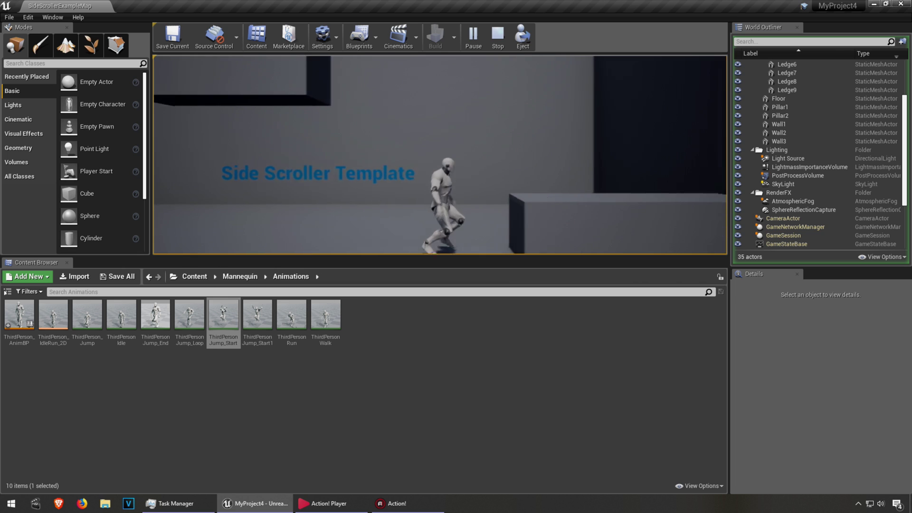
{"action": "key", "text": "space"}
{"action": "key", "text": "a"}
{"action": "key", "text": "space"}
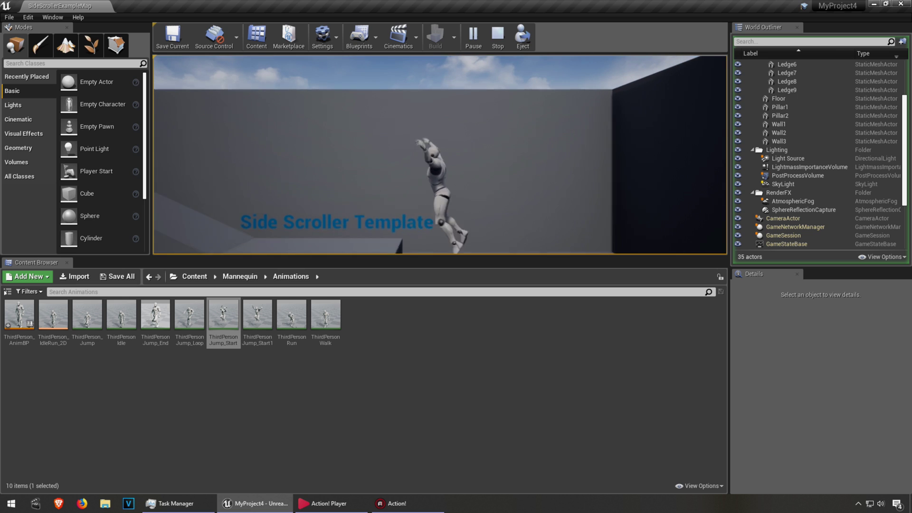
{"action": "key", "text": "space"}
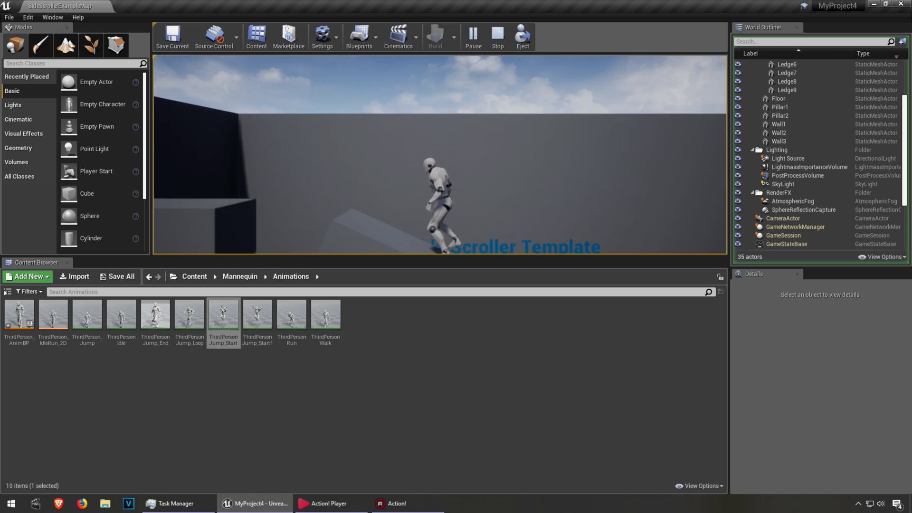
{"action": "key", "text": "space"}
{"action": "key", "text": "space"}
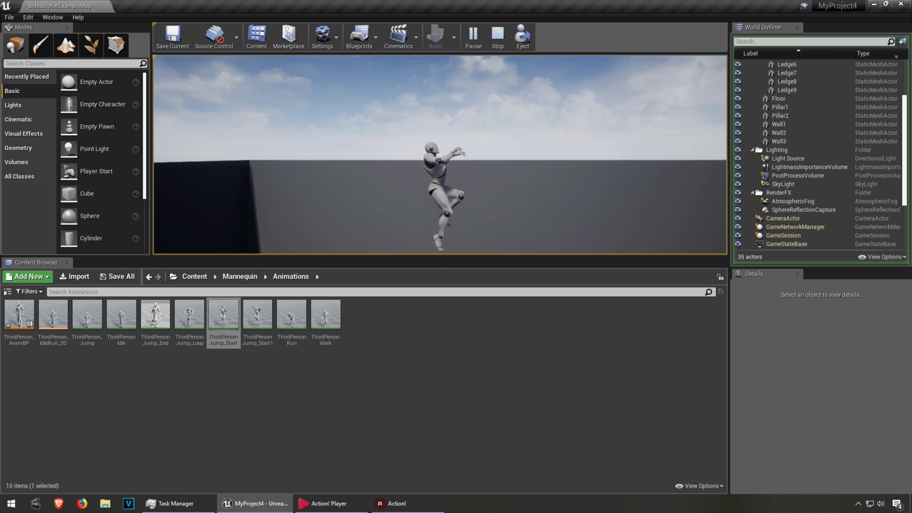
{"action": "key", "text": "a"}
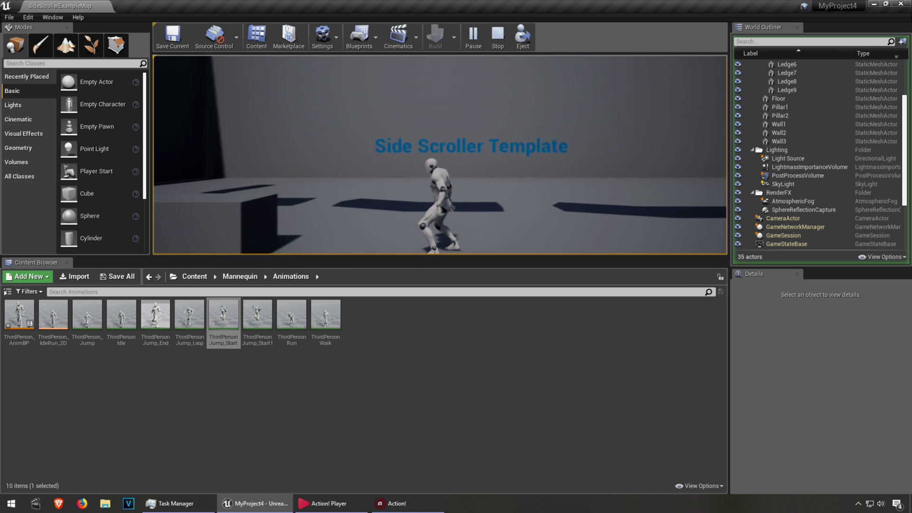
{"action": "key", "text": "space"}
{"action": "key", "text": "d"}
{"action": "key", "text": "space"}
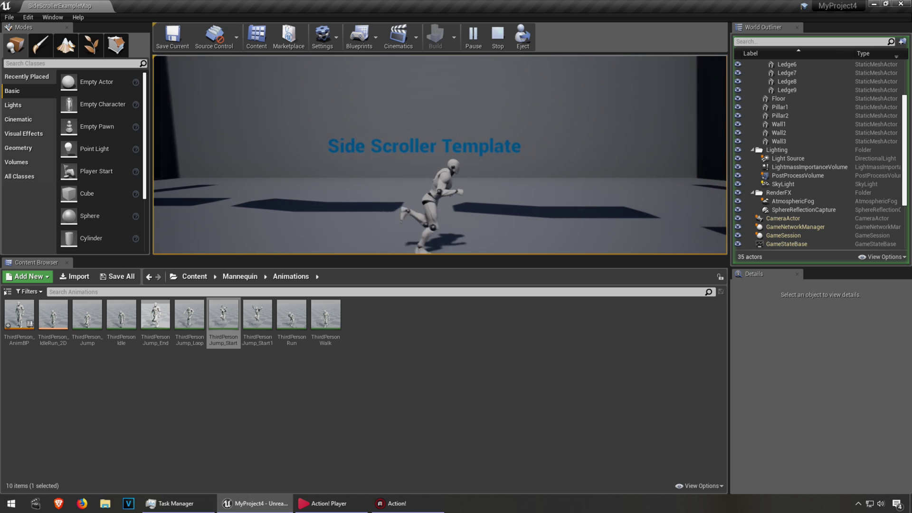
Step: Run the character back and forth between the large blocks, jumping in both directions, to check the edited jump animation in play
{"action": "key", "text": "space"}
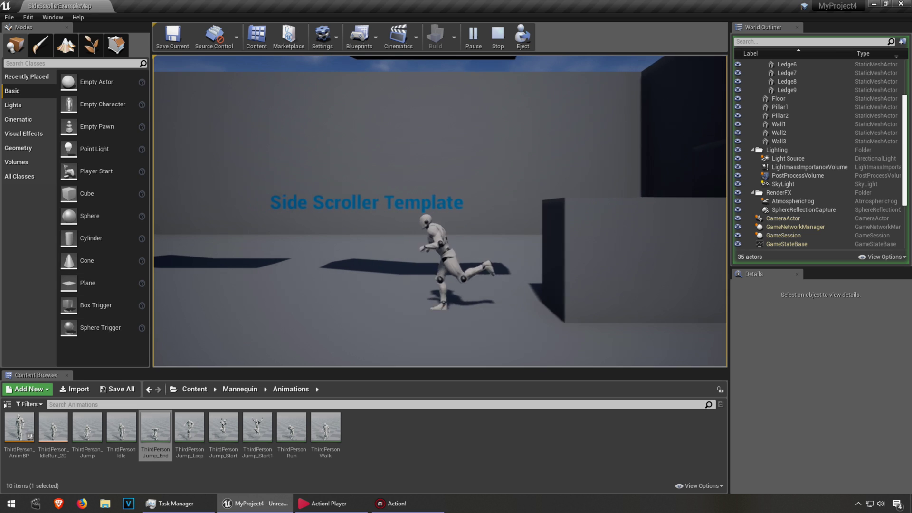
{"action": "key", "text": "Right"}
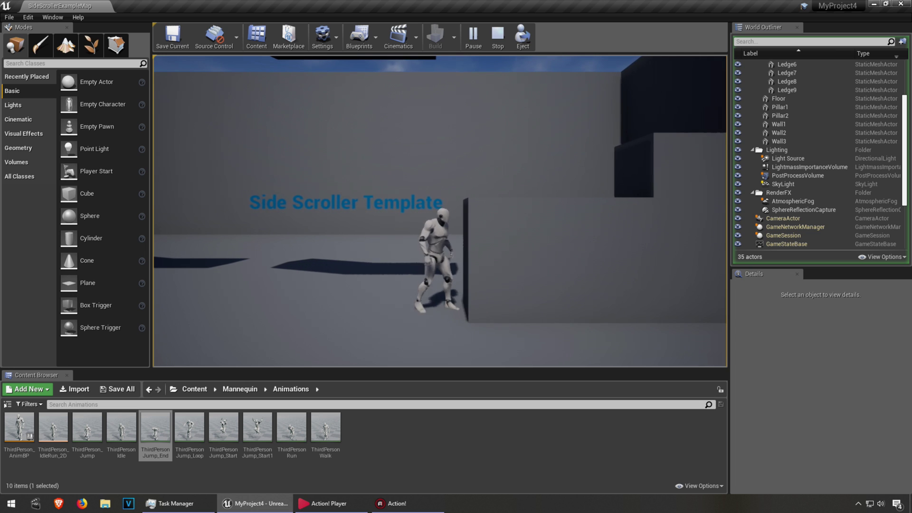
{"action": "key", "text": "space"}
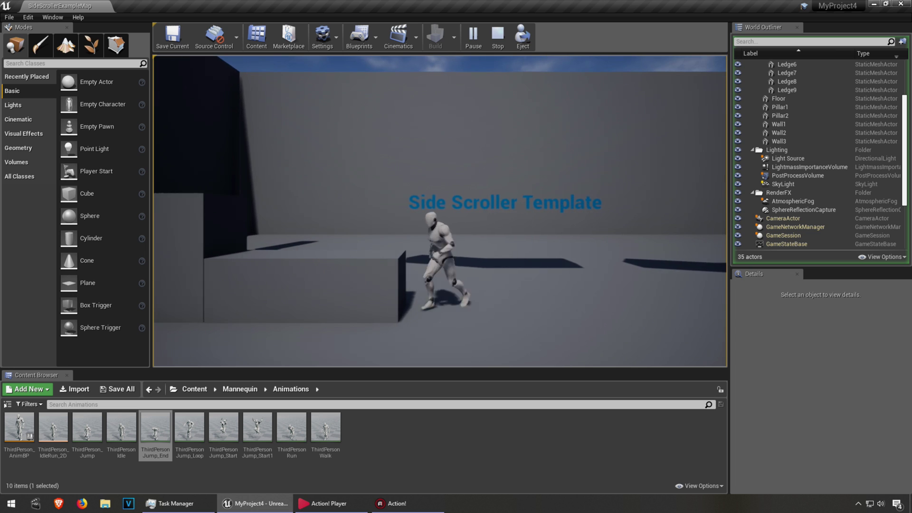
{"action": "key", "text": "space"}
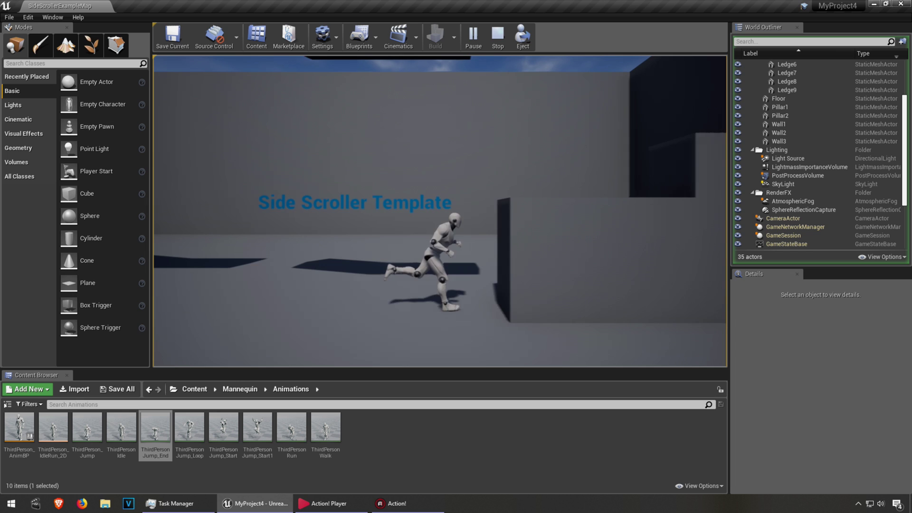
{"action": "key", "text": "Left"}
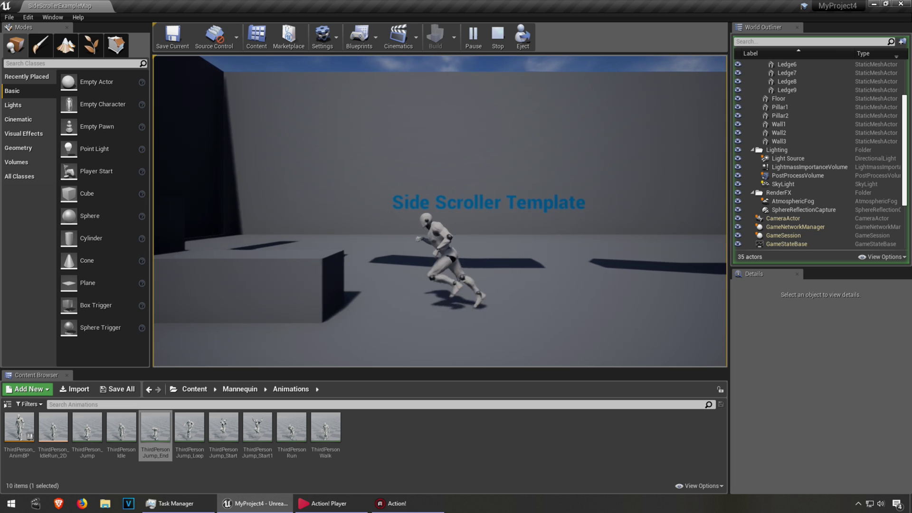
{"action": "key", "text": "space"}
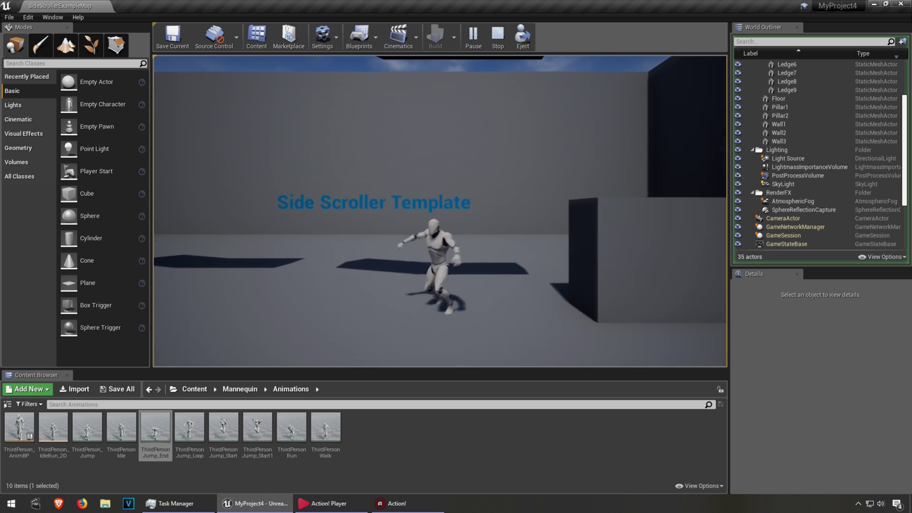